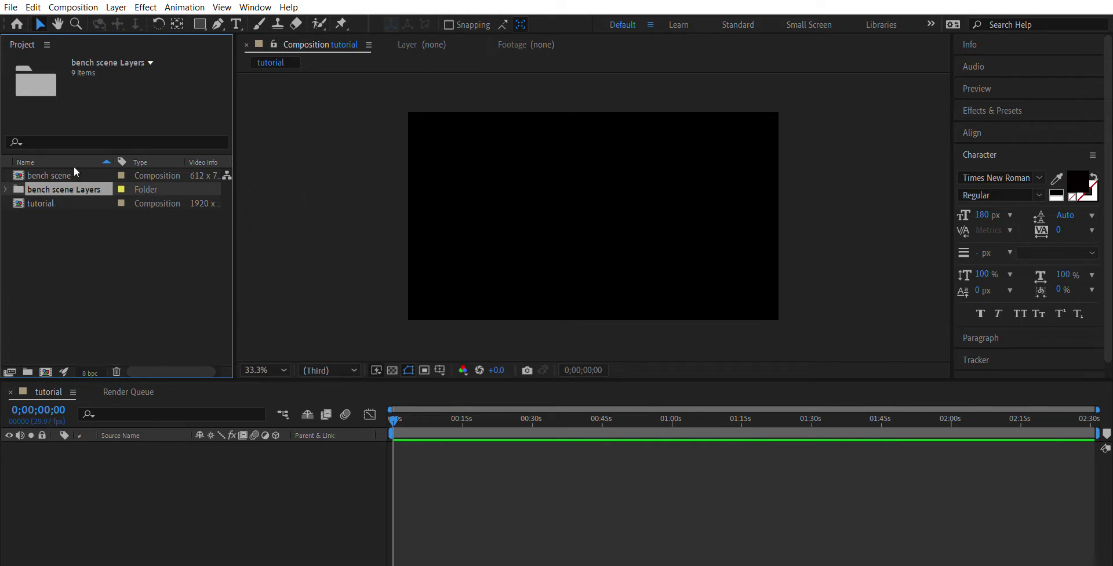
Step: Add bench scene to the tutorial timeline, nudge it into place, and add a null object
{"action": "left_click_drag", "start_coordinate": [64, 169], "coordinate": [120, 461]}
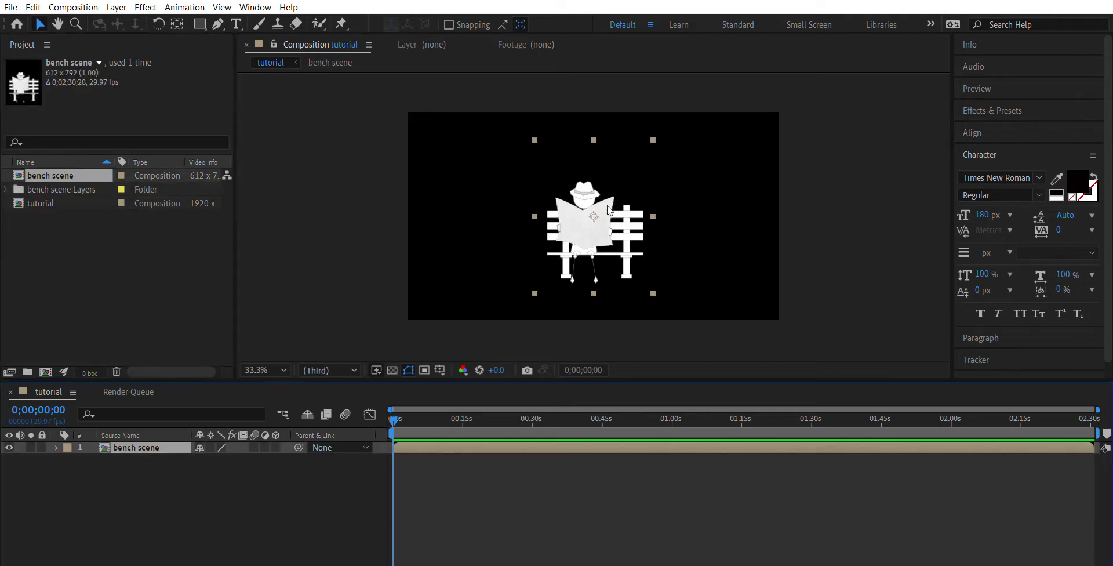
{"action": "mouse_move", "coordinate": [603, 229]}
{"action": "left_mouse_down"}
{"action": "mouse_move", "coordinate": [527, 235]}
{"action": "mouse_move", "coordinate": [562, 249]}
{"action": "mouse_move", "coordinate": [583, 238]}
{"action": "mouse_move", "coordinate": [564, 248]}
{"action": "mouse_move", "coordinate": [584, 250]}
{"action": "mouse_move", "coordinate": [612, 222]}
{"action": "left_mouse_up"}
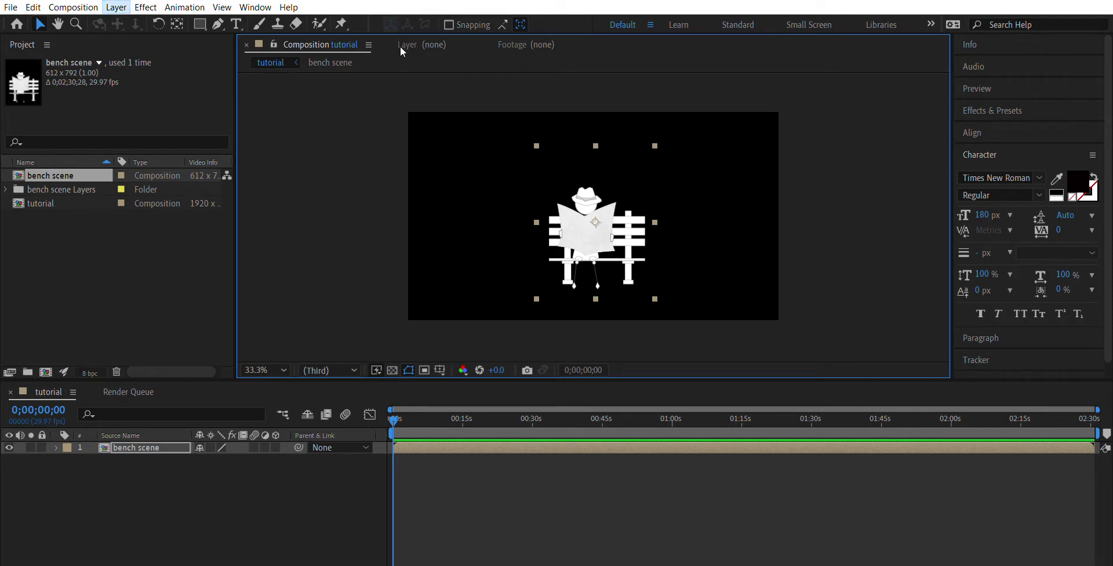
{"action": "key", "text": "ctrl+alt+shift+y"}
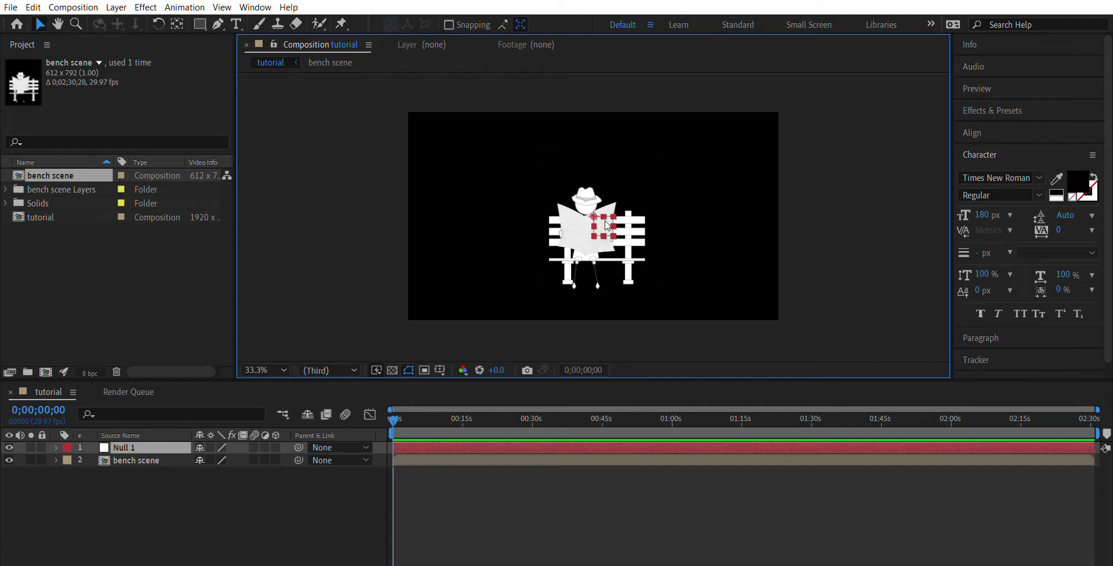
Step: Zoom the viewer to check Null 1 over the newspaper, then open Camera Settings
{"action": "scroll", "coordinate": [603, 219], "scroll_direction": "up", "scroll_amount": 3}
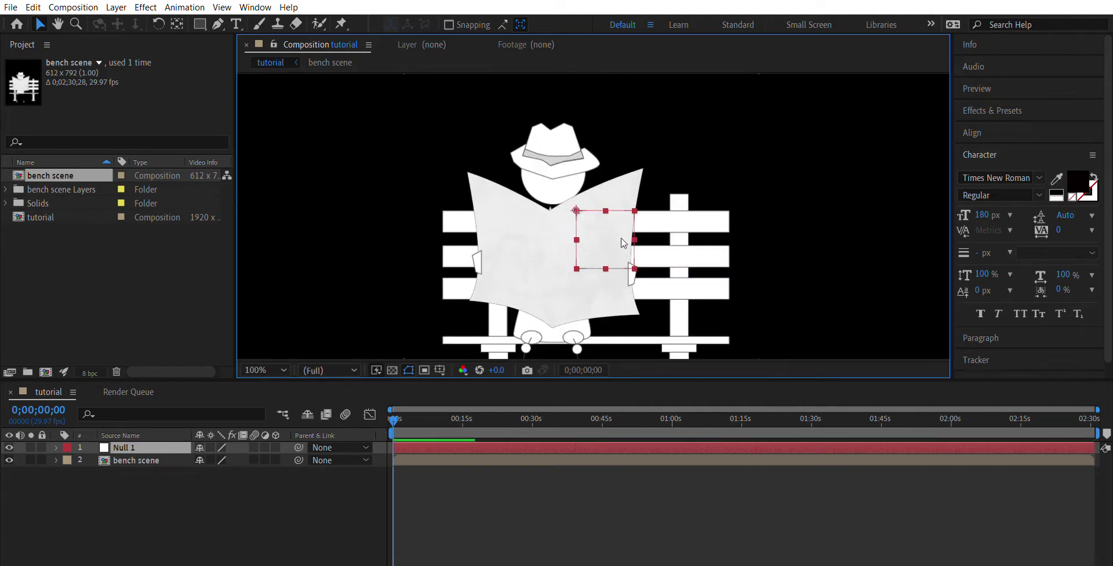
{"action": "scroll", "coordinate": [645, 214], "scroll_direction": "down", "scroll_amount": 2}
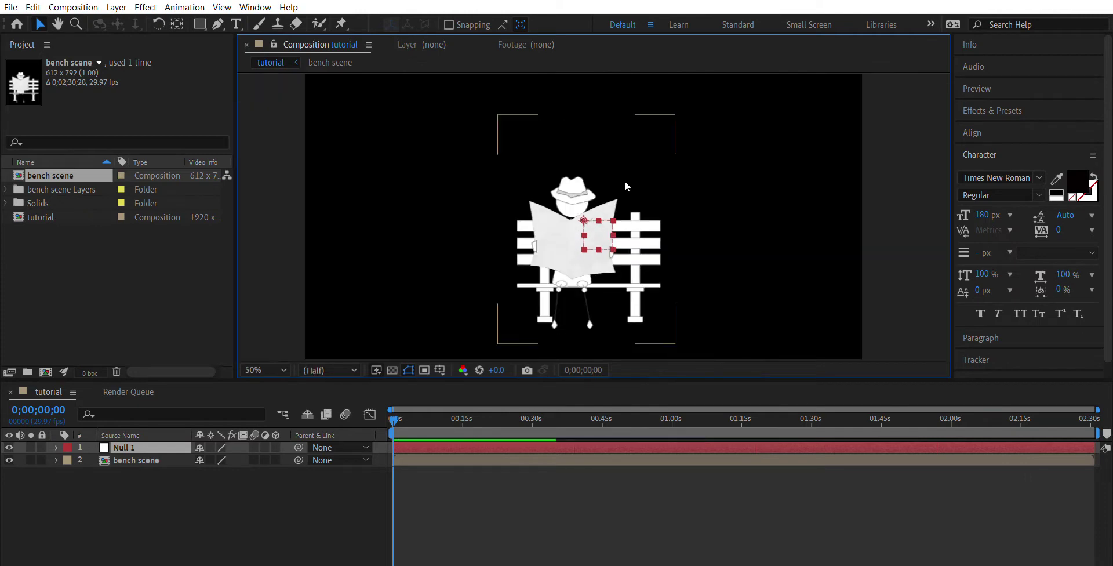
{"action": "scroll", "coordinate": [701, 193], "scroll_direction": "down", "scroll_amount": 2}
{"action": "scroll", "coordinate": [662, 230], "scroll_direction": "up", "scroll_amount": 2}
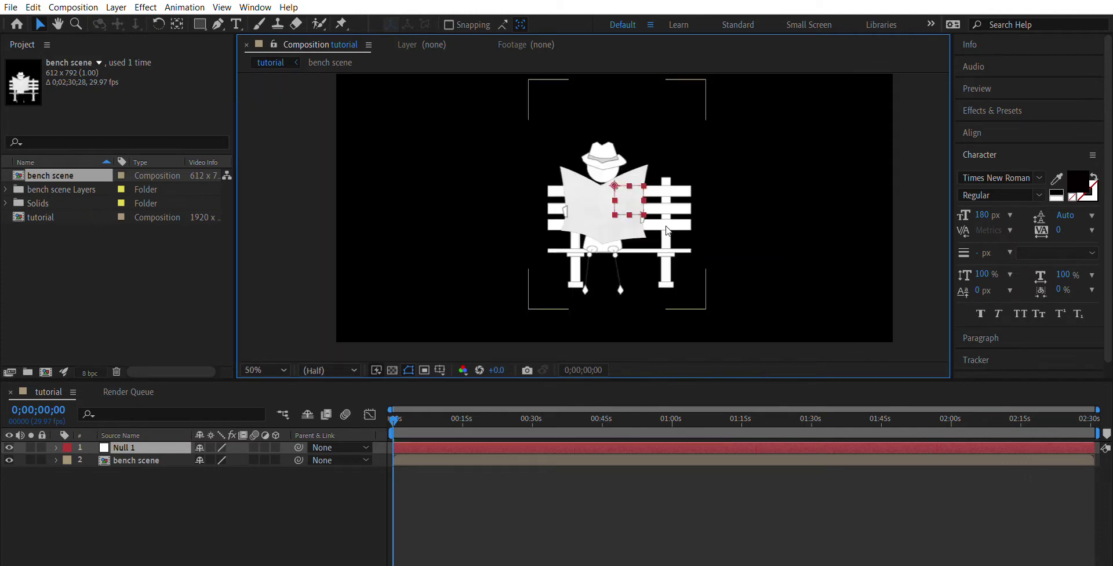
{"action": "left_click", "coordinate": [10, 436]}
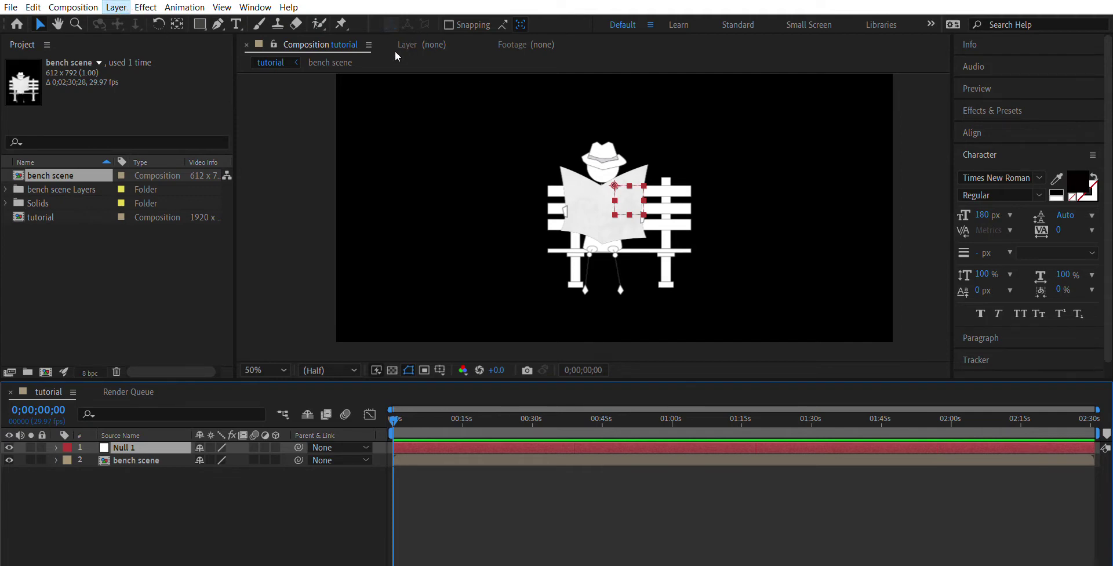
{"action": "key", "text": "ctrl+y"}
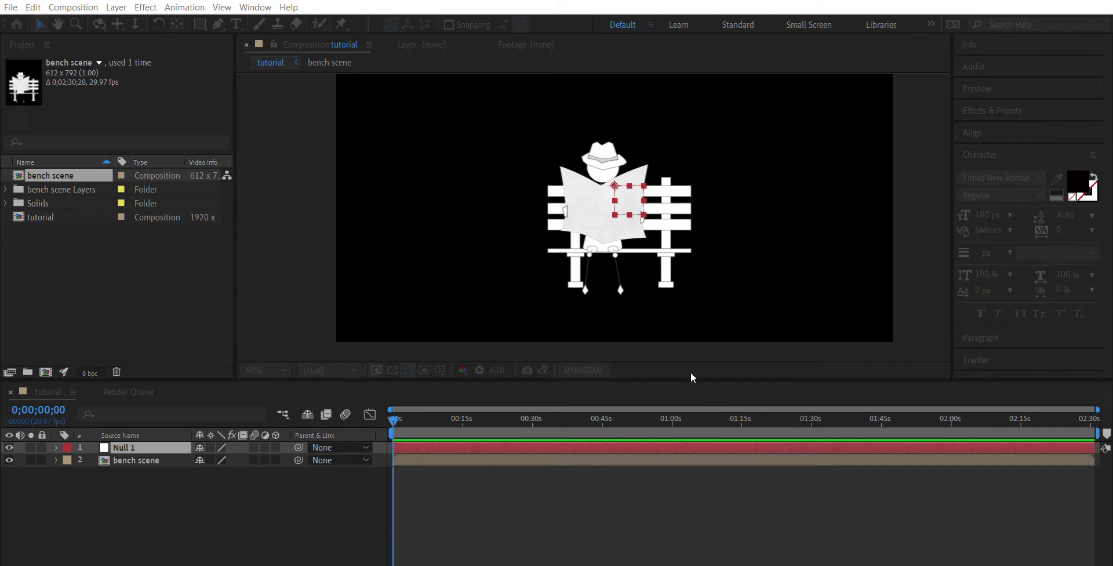
Step: Create Camera 1 with the chosen camera settings
{"action": "key", "text": "ctrl+alt+shift+c"}
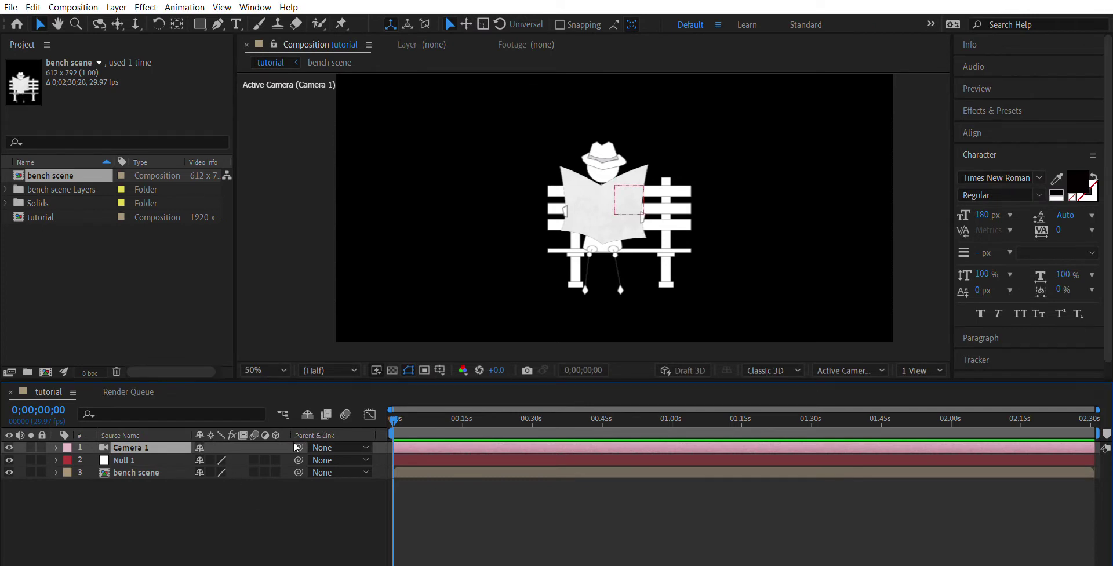
Step: Parent Camera 1 to Null 1 and turn on the 3D switch for Null 1 and bench scene
{"action": "left_click_drag", "start_coordinate": [298, 447], "coordinate": [165, 450]}
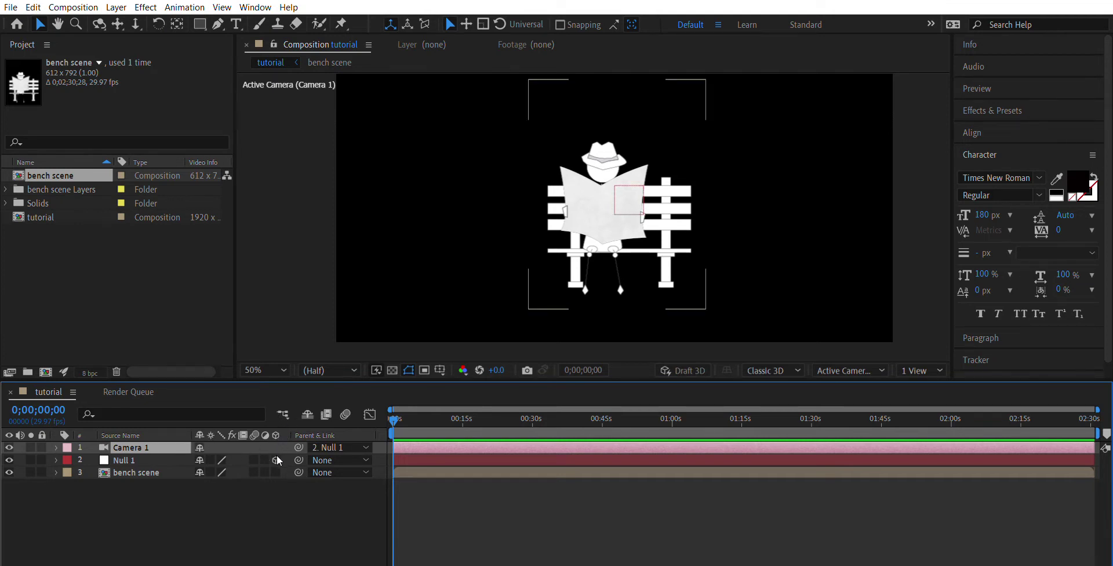
{"action": "left_click_drag", "start_coordinate": [276, 458], "coordinate": [276, 472]}
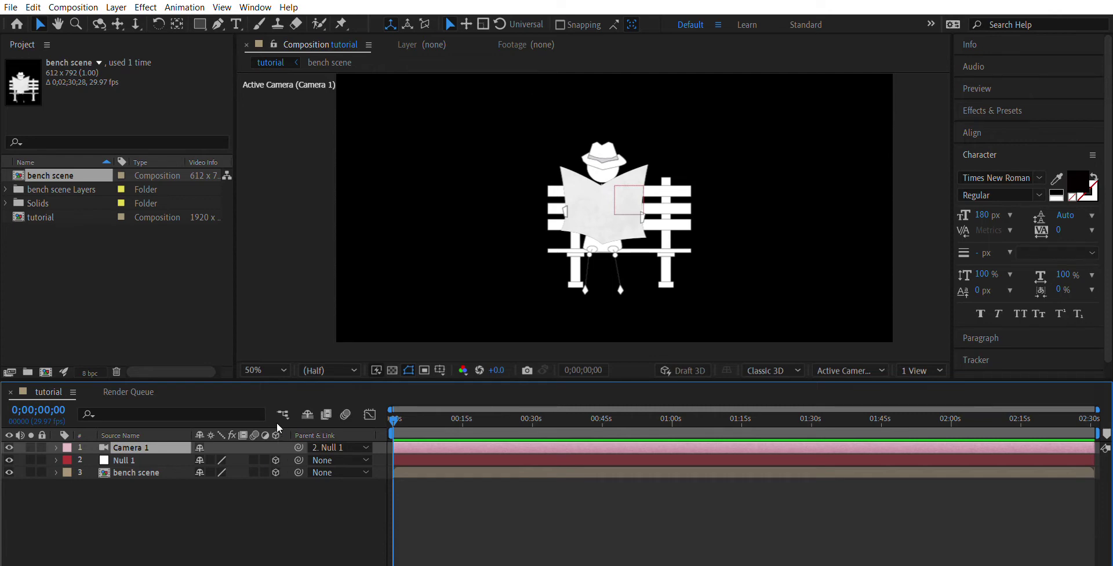
{"action": "left_click", "coordinate": [276, 460]}
{"action": "left_click", "coordinate": [139, 460]}
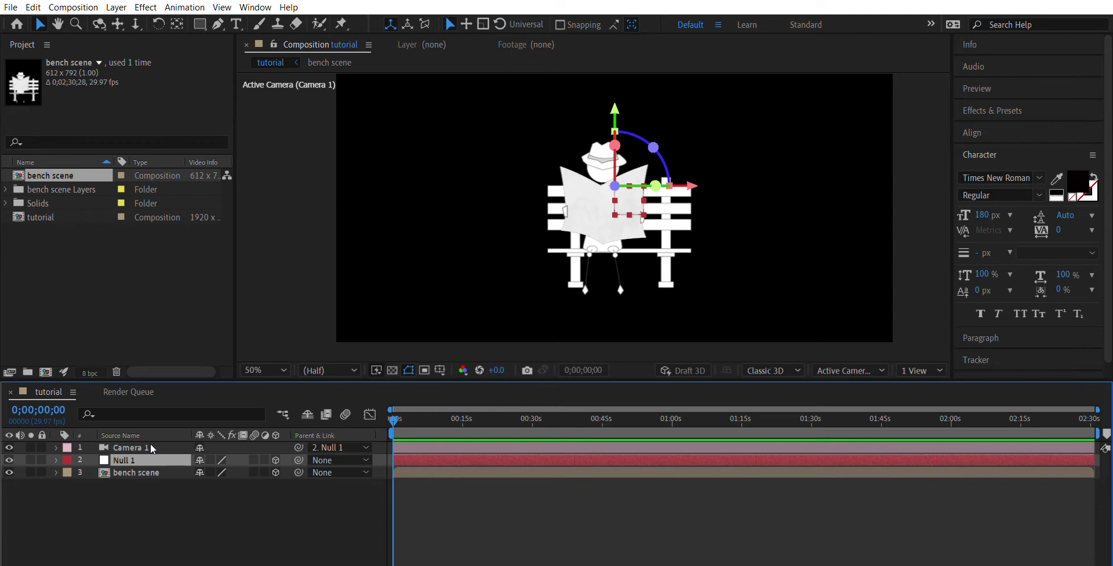
Step: Set Camera 1 Position Z to -2580.7 and keyframe it at 0;00;00;00
{"action": "key", "text": "ctrl+Up"}
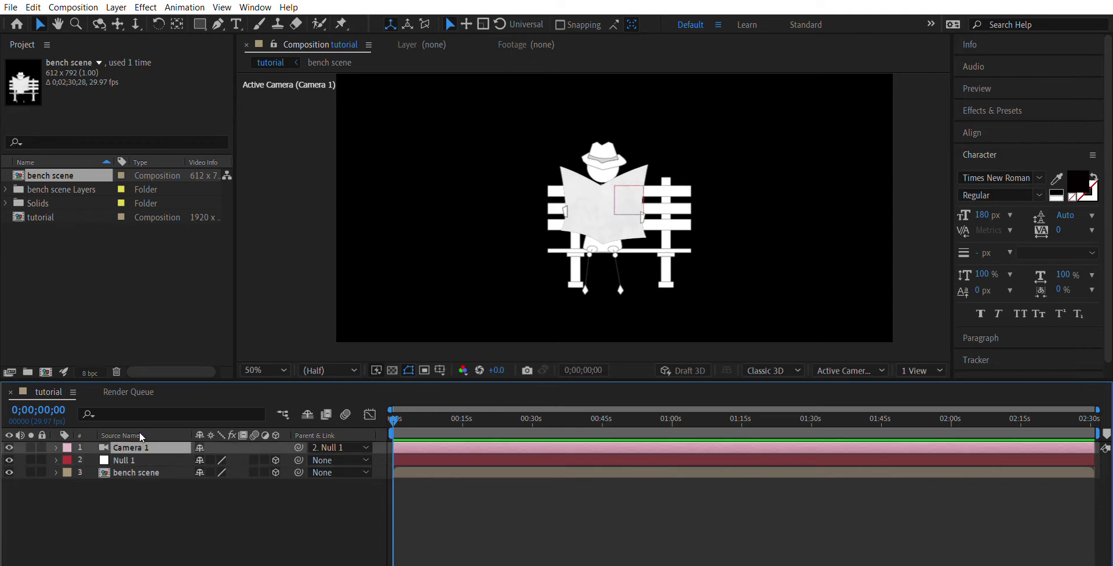
{"action": "key", "text": "p"}
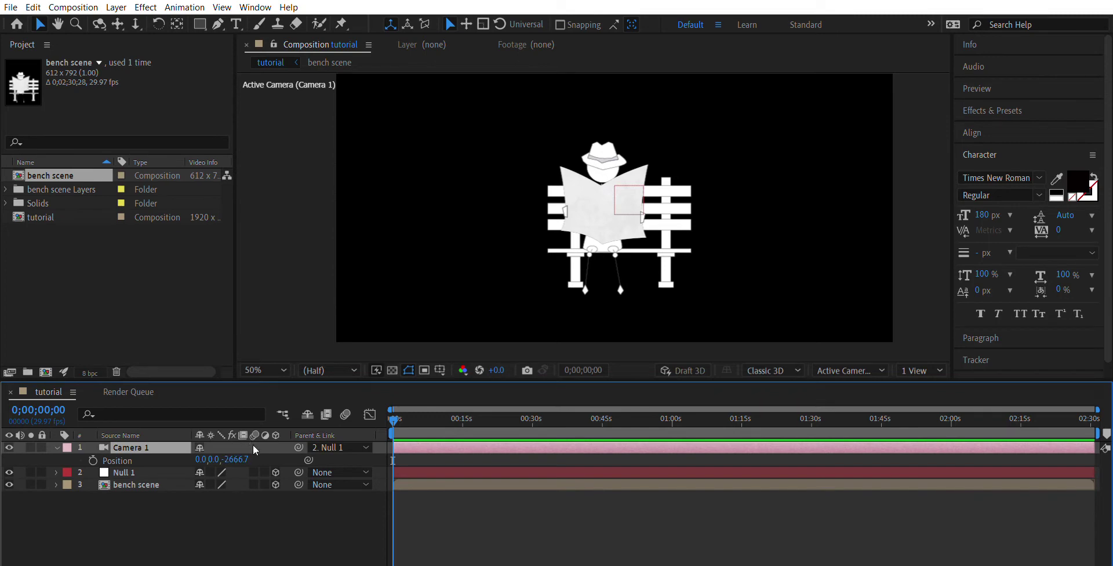
{"action": "left_click_drag", "start_coordinate": [250, 452], "coordinate": [400, 440]}
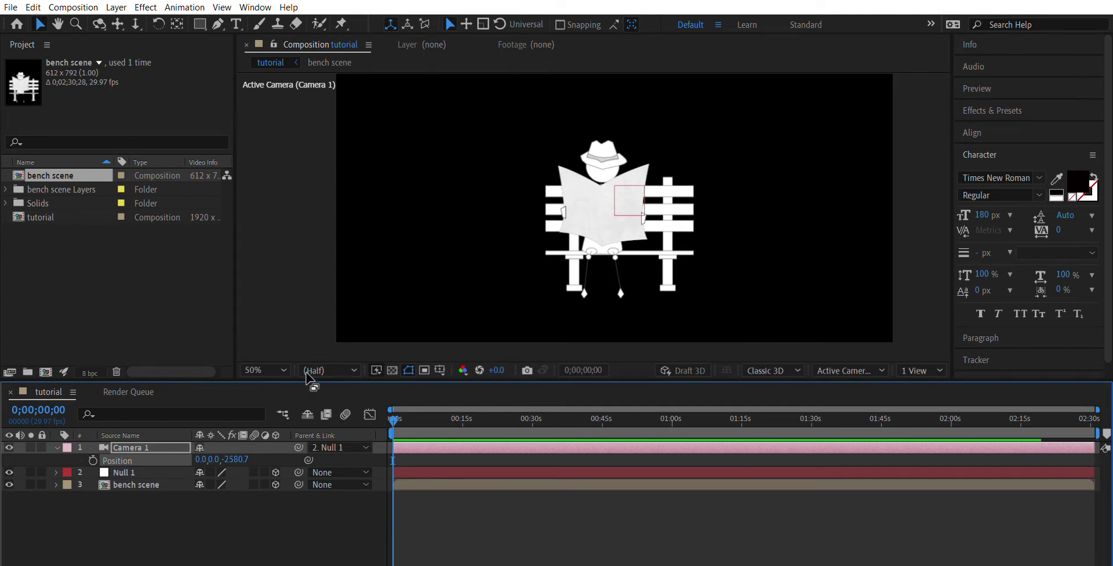
{"action": "left_click", "coordinate": [93, 458]}
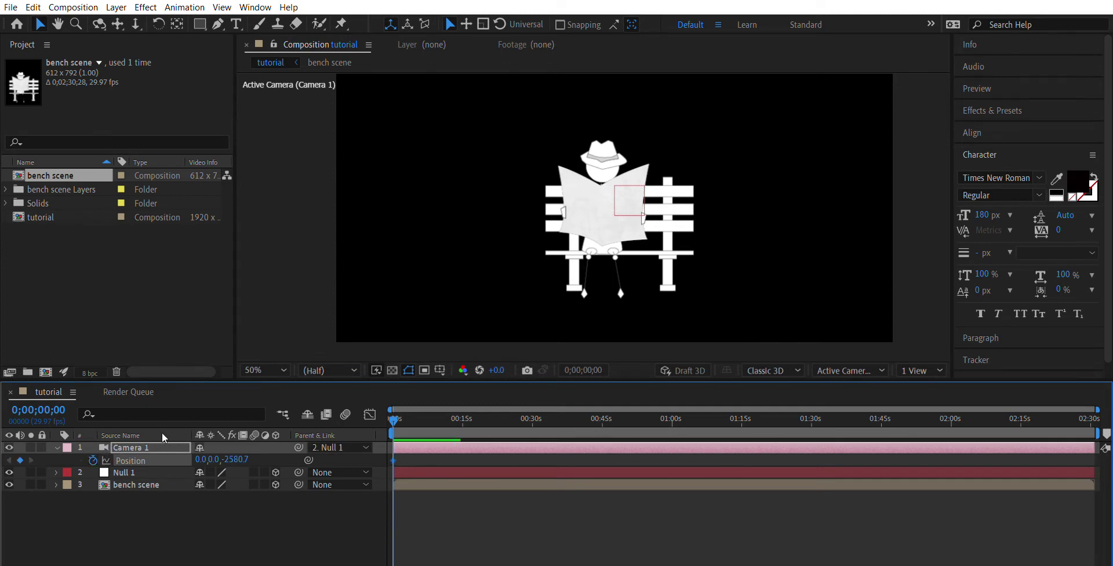
Step: At 0;00;14;28, push Camera 1 Position Z to -797.7, then preview from the start
{"action": "left_click", "coordinate": [404, 414]}
{"action": "left_click_drag", "start_coordinate": [412, 405], "coordinate": [465, 401]}
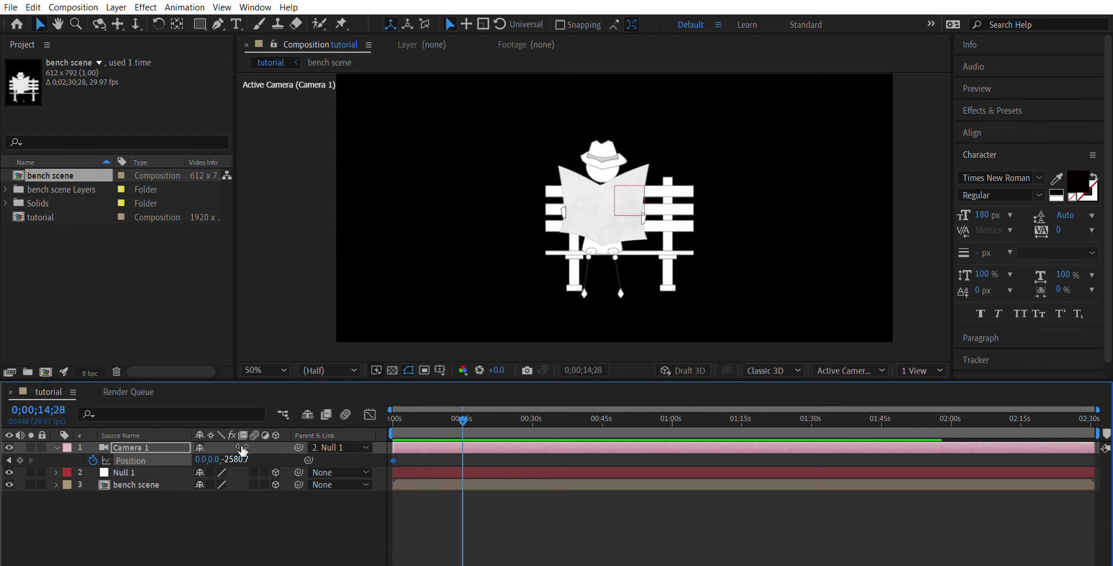
{"action": "left_click_drag", "start_coordinate": [238, 458], "coordinate": [853, 439]}
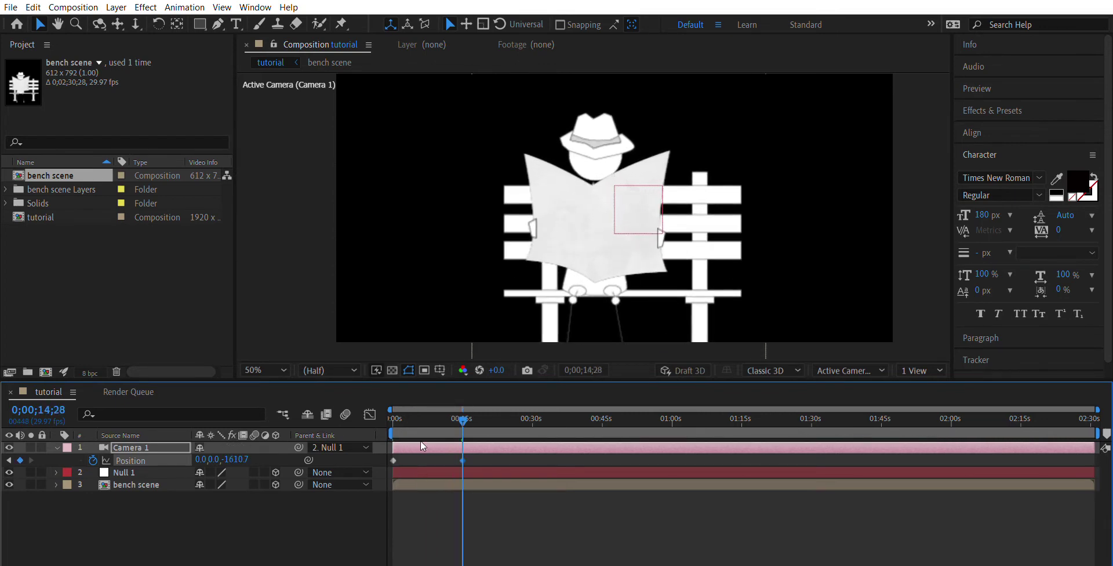
{"action": "left_click_drag", "start_coordinate": [238, 458], "coordinate": [775, 449]}
{"action": "left_click_drag", "start_coordinate": [237, 450], "coordinate": [631, 444]}
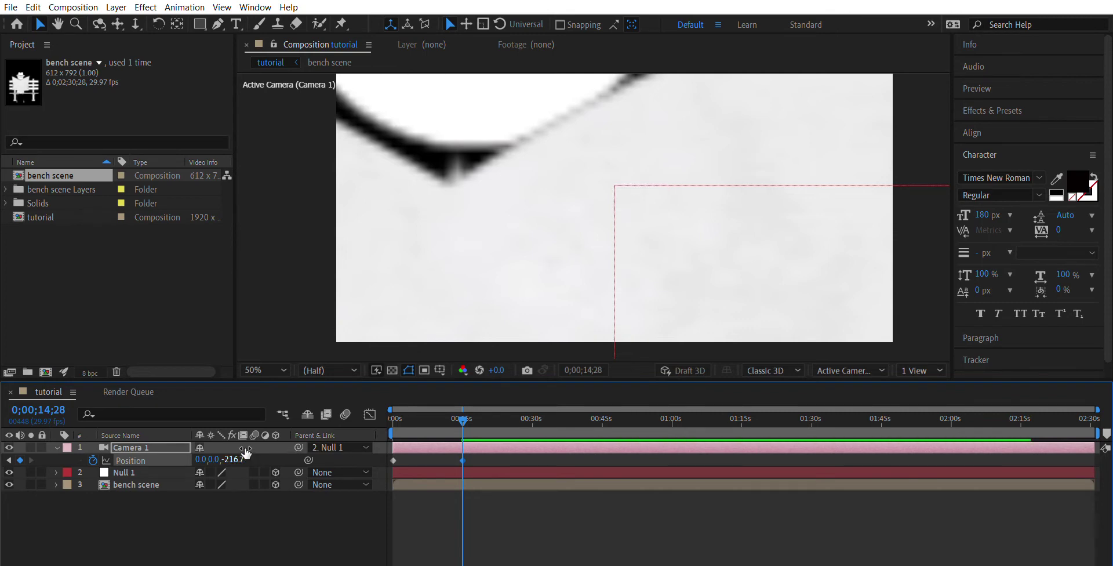
{"action": "left_click_drag", "start_coordinate": [246, 452], "coordinate": [5, 506]}
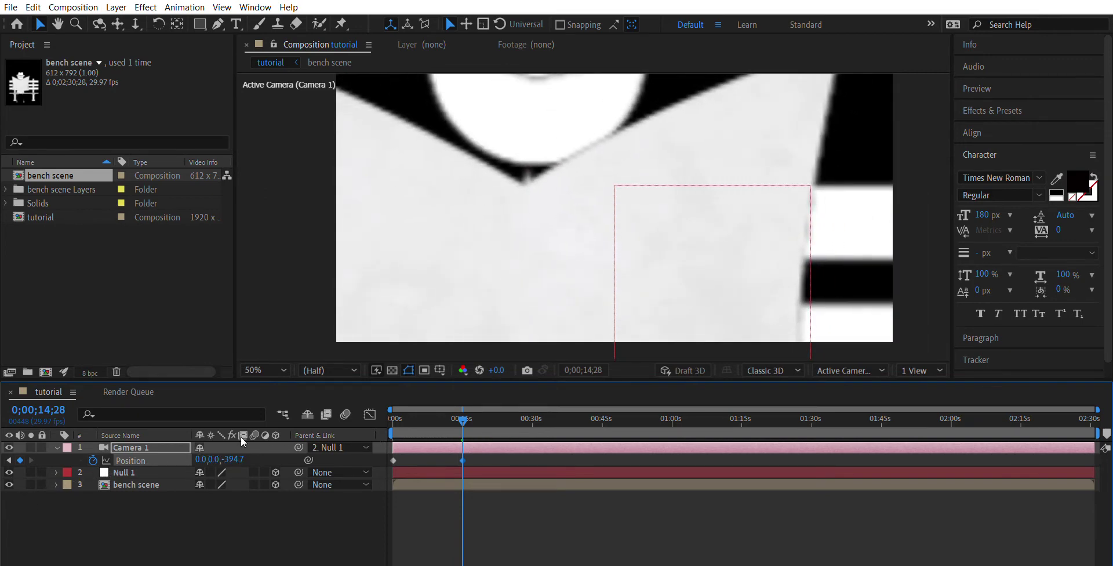
{"action": "mouse_move", "coordinate": [229, 456]}
{"action": "left_mouse_down"}
{"action": "mouse_move", "coordinate": [70, 456]}
{"action": "mouse_move", "coordinate": [248, 451]}
{"action": "mouse_move", "coordinate": [234, 454]}
{"action": "left_mouse_up"}
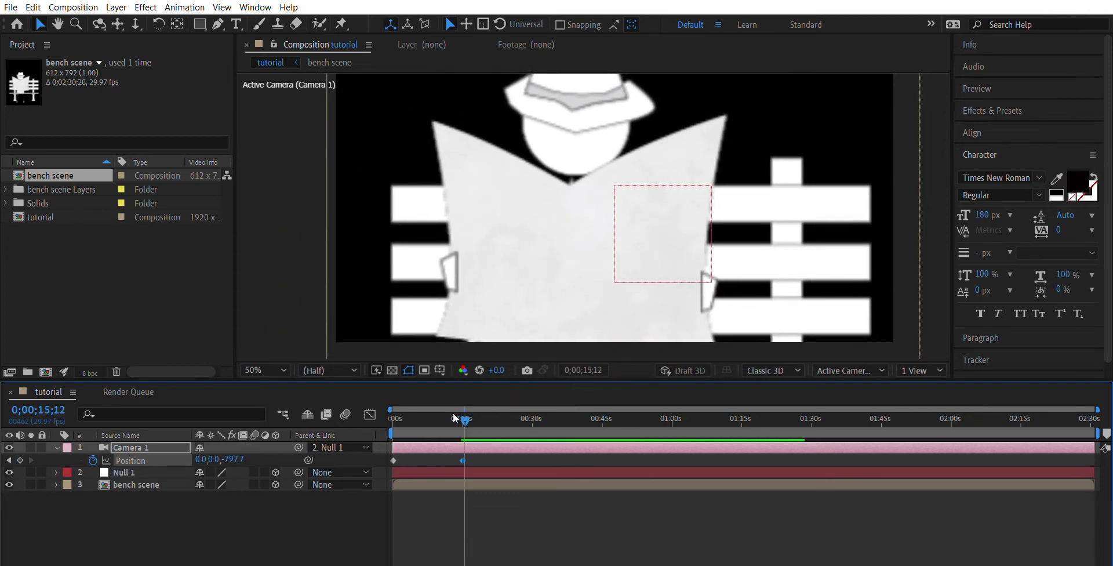
{"action": "left_click_drag", "start_coordinate": [462, 418], "coordinate": [382, 424]}
{"action": "key", "text": "space"}
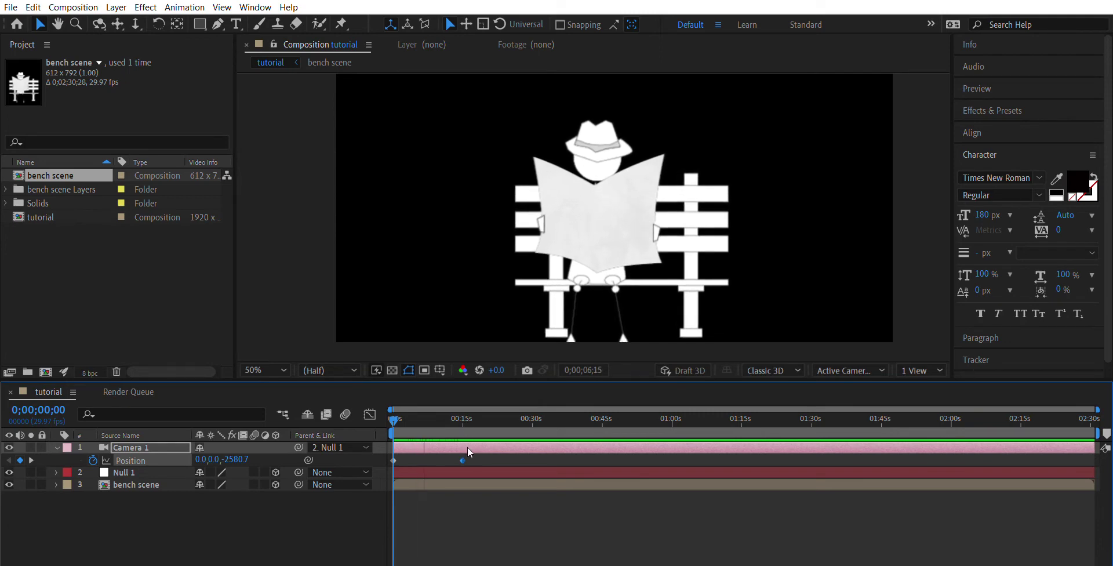
Step: Move the zoom-in keyframe to 0;00;08;17, preview the push-in, and scrub to the close-up
{"action": "left_click_drag", "start_coordinate": [461, 446], "coordinate": [433, 447]}
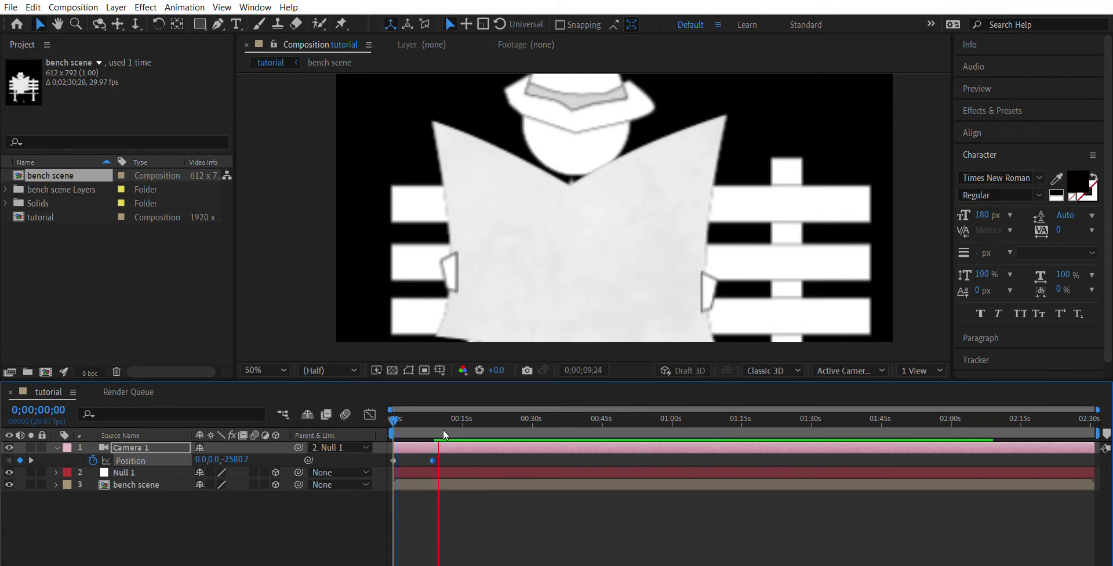
{"action": "key", "text": "space"}
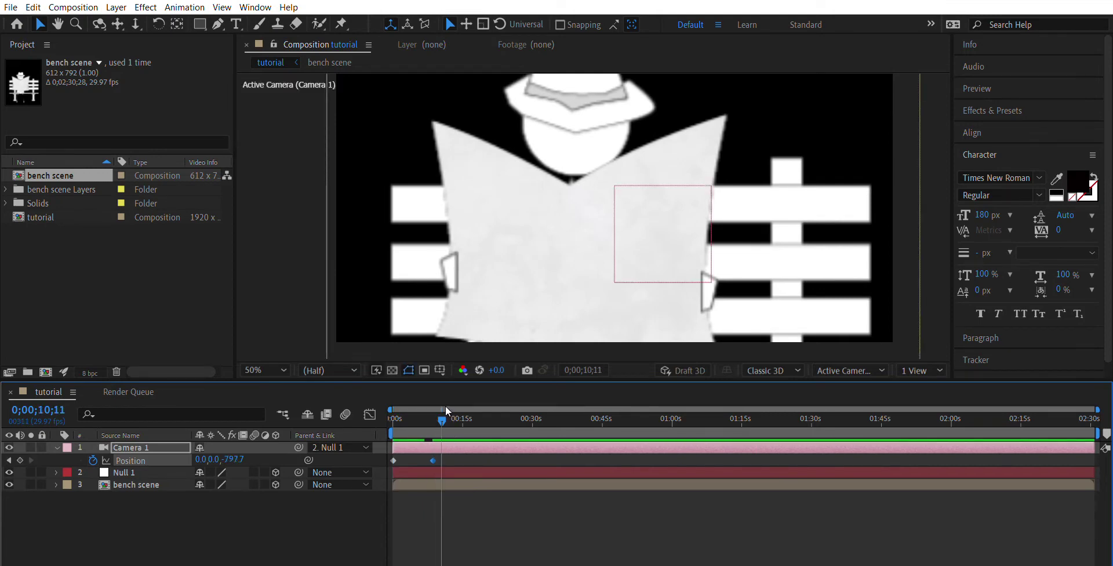
{"action": "key", "text": "space"}
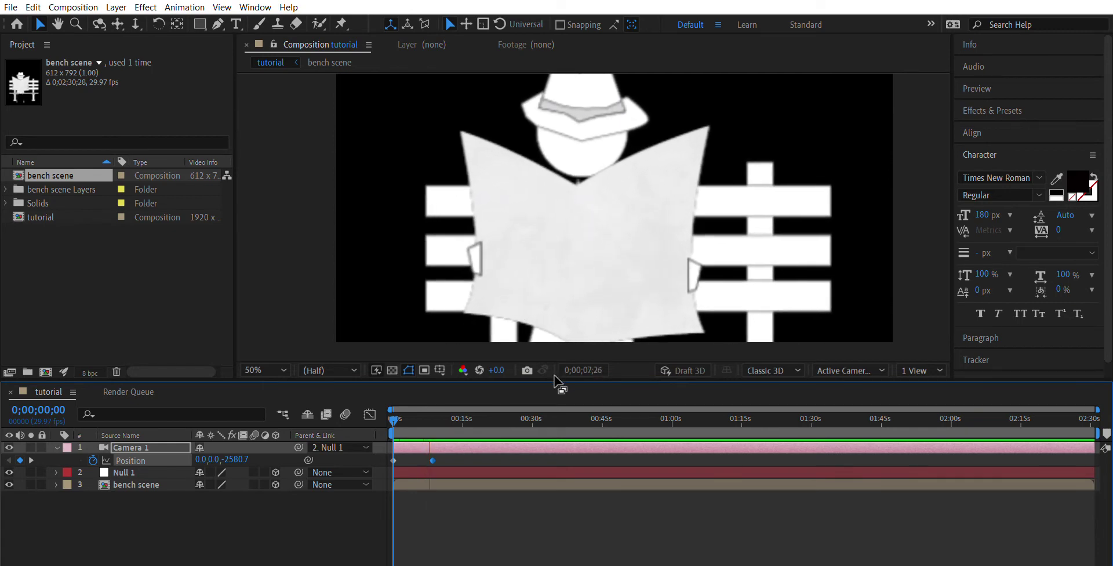
{"action": "key", "text": "space"}
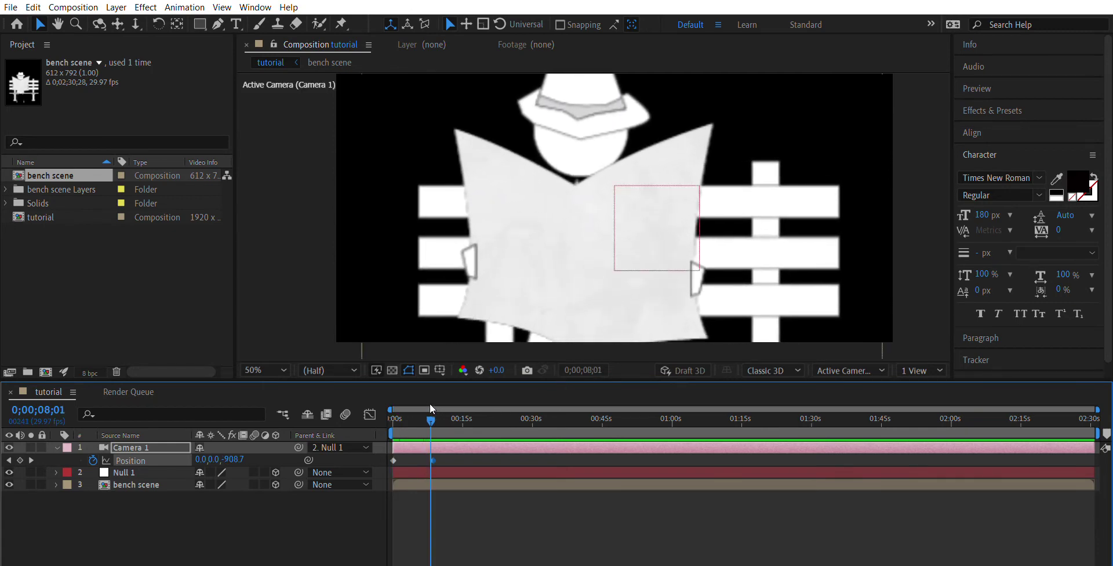
{"action": "key", "text": "Home"}
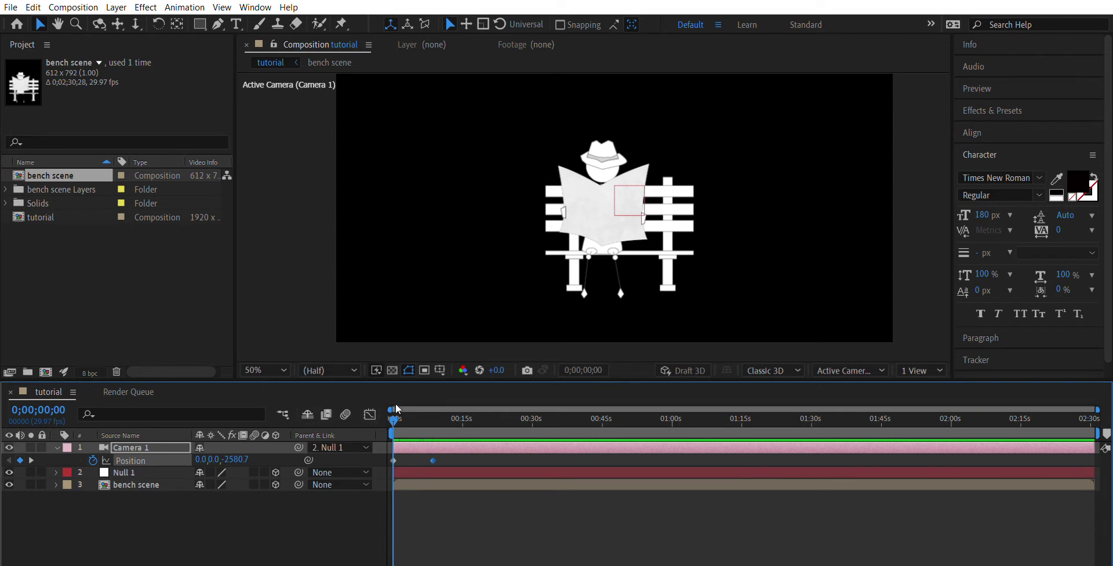
{"action": "left_click_drag", "start_coordinate": [406, 416], "coordinate": [437, 422]}
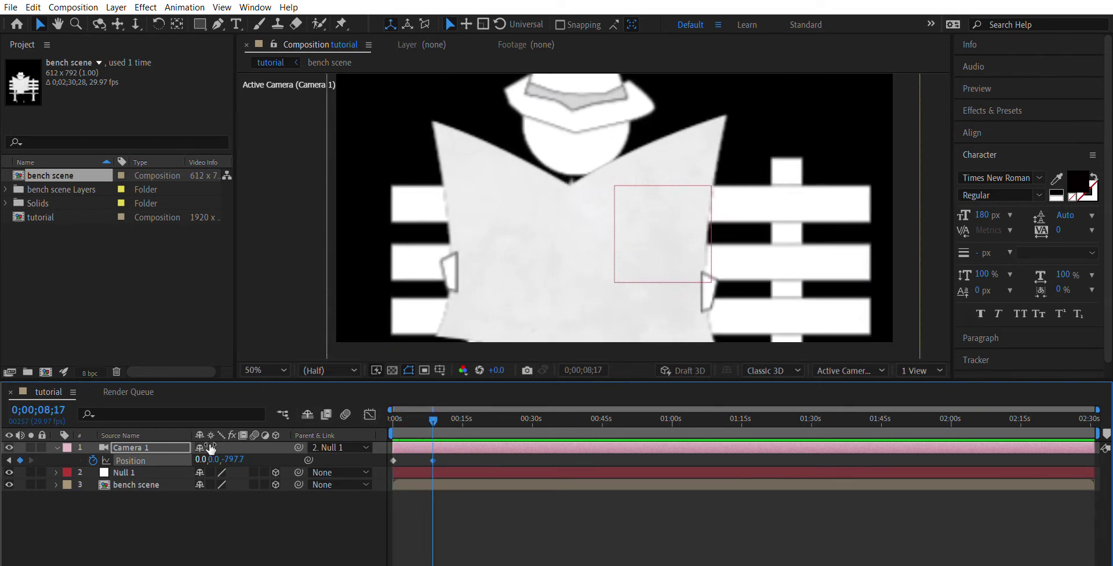
Step: Try Camera 1 Position X at -196, then reset it to 0
{"action": "left_click", "coordinate": [200, 459]}
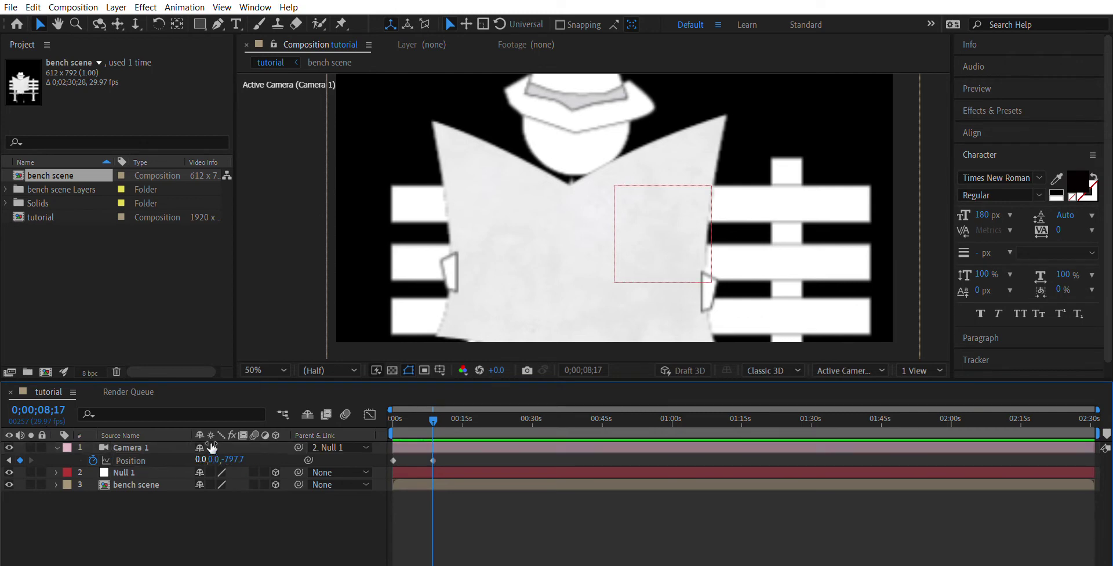
{"action": "type", "text": "-196"}
{"action": "key", "text": "Return"}
{"action": "left_click_drag", "start_coordinate": [79, 461], "coordinate": [243, 475]}
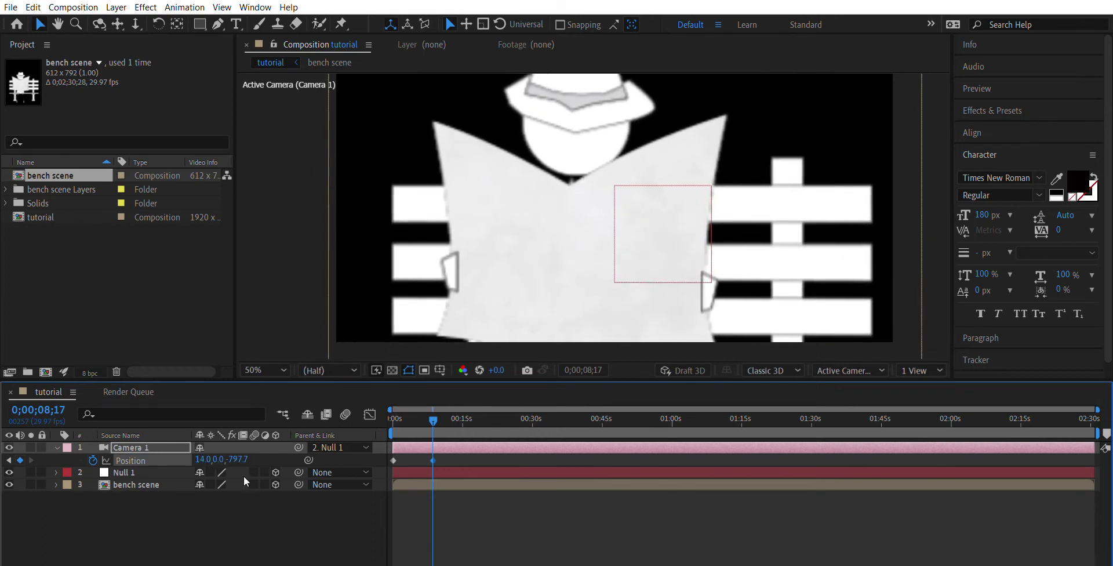
{"action": "left_click", "coordinate": [204, 459]}
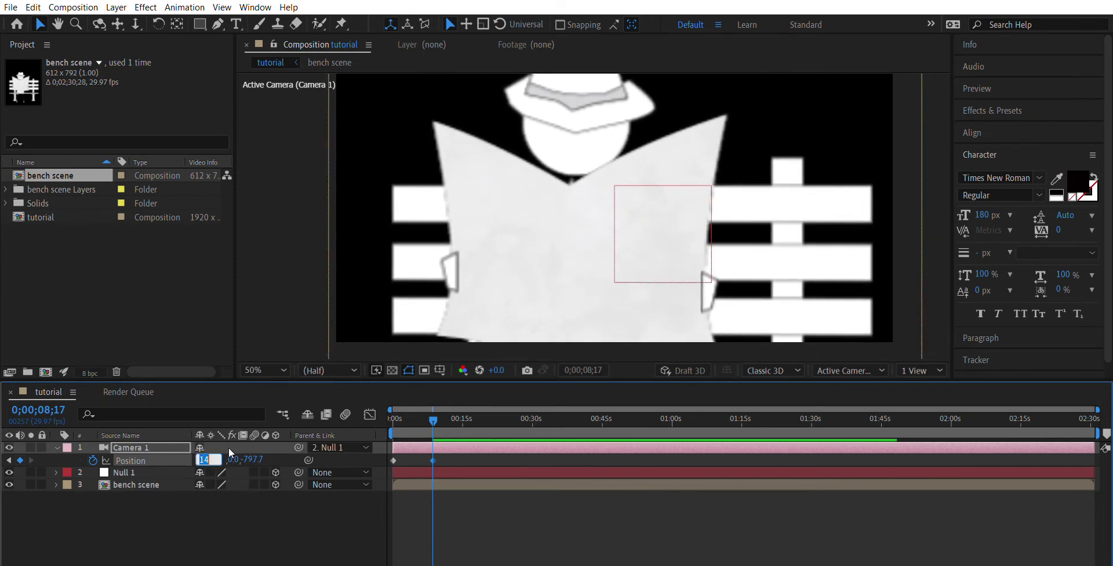
{"action": "type", "text": "0"}
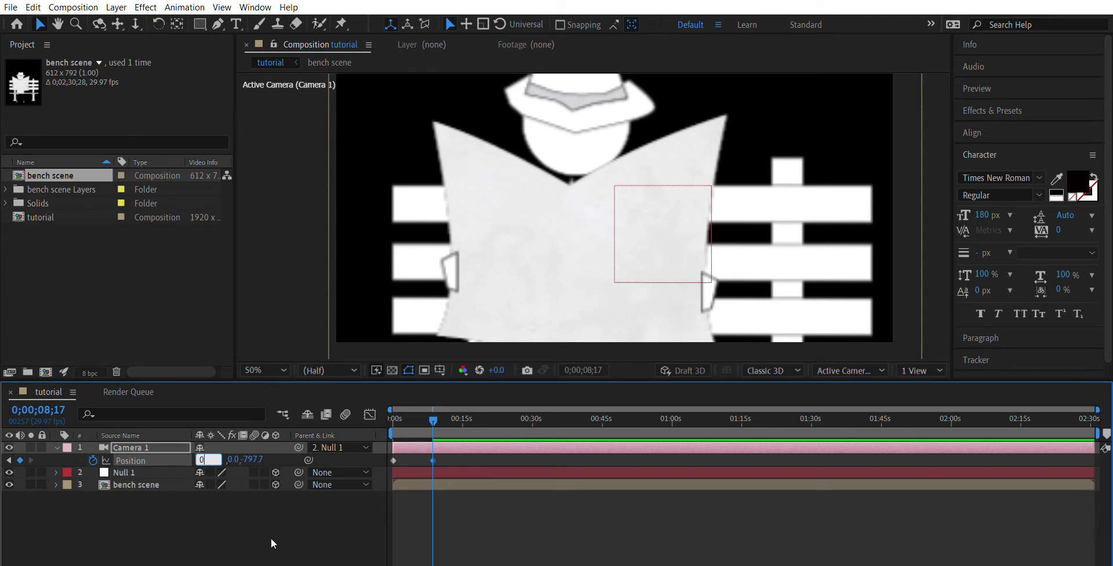
{"action": "left_click", "coordinate": [260, 503]}
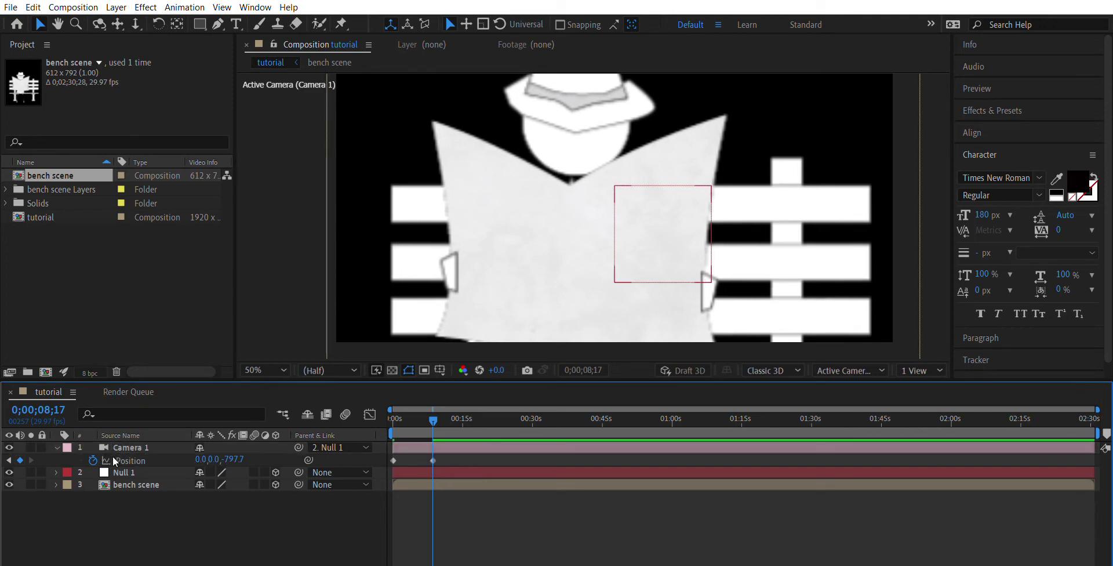
Step: Keyframe Null 1 Position at 960, 540, 0 at the start of the composition
{"action": "key", "text": "KP_2"}
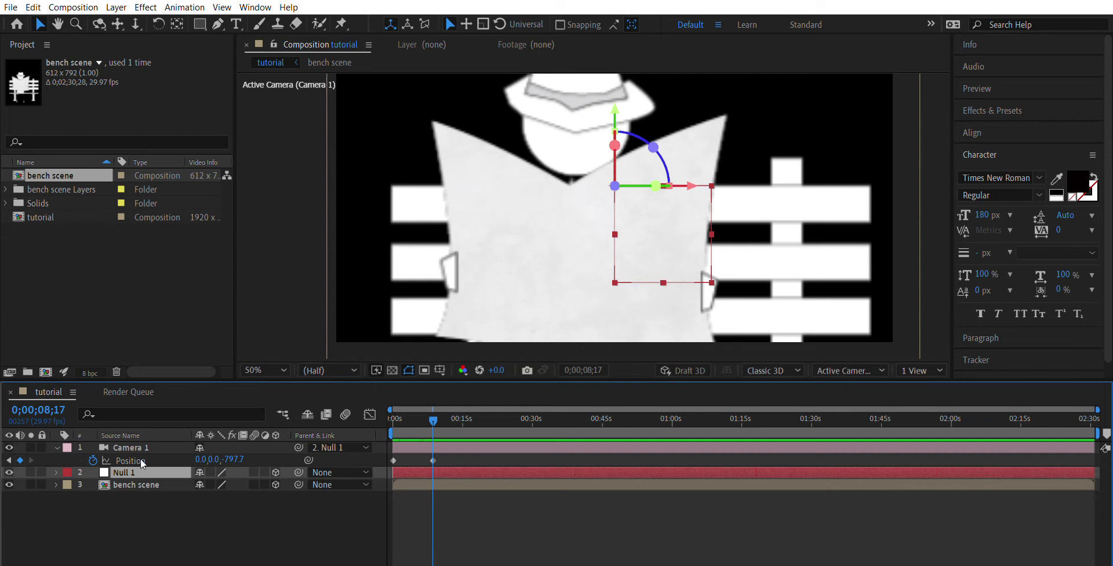
{"action": "key", "text": "p"}
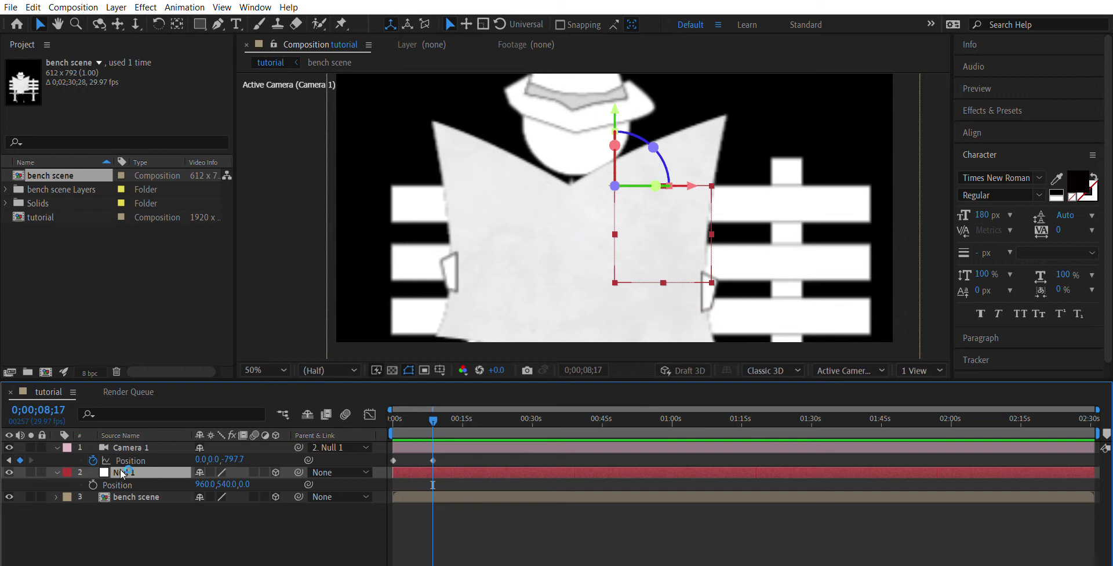
{"action": "key", "text": "r"}
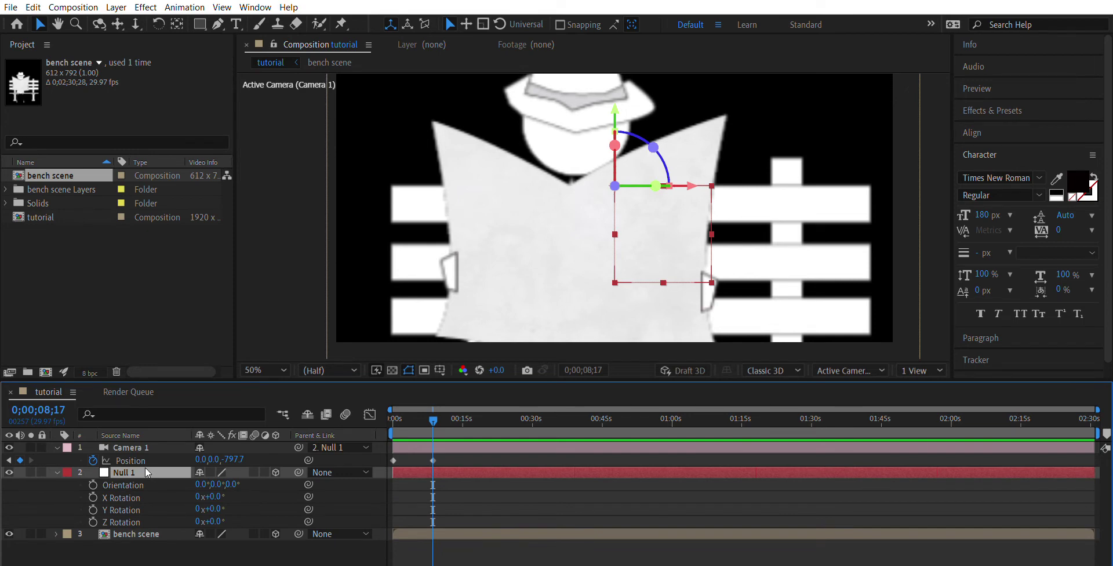
{"action": "key", "text": "r"}
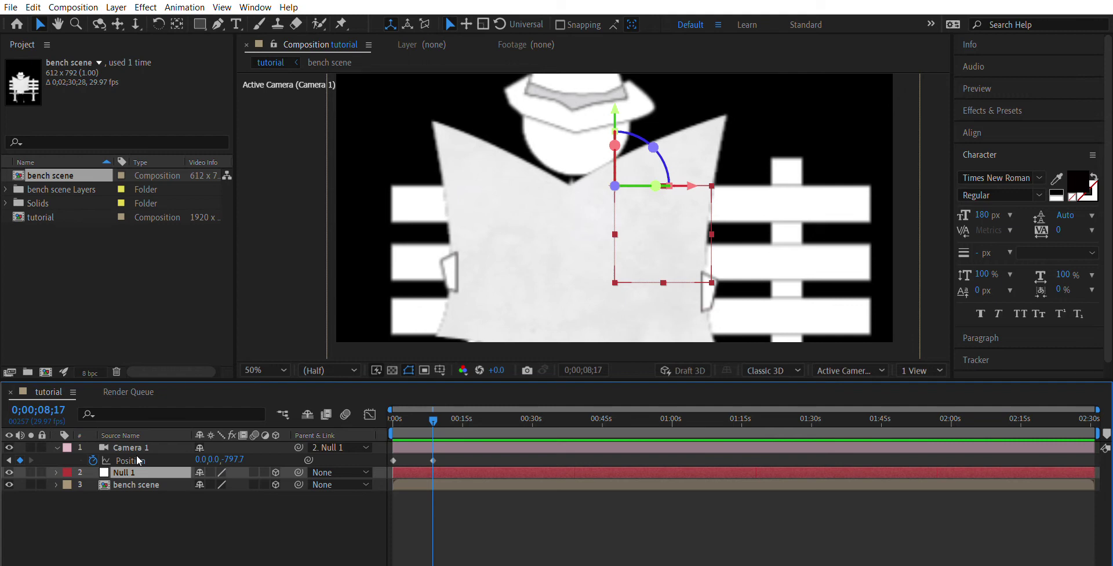
{"action": "key", "text": "r"}
{"action": "key", "text": "r"}
{"action": "key", "text": "r"}
{"action": "key", "text": "r"}
{"action": "key", "text": "t"}
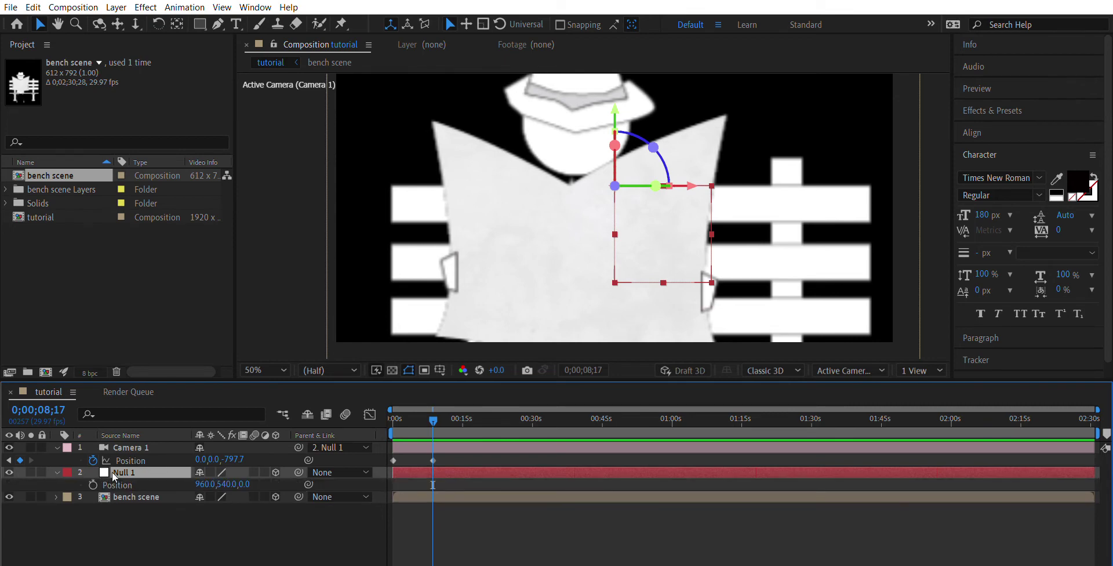
{"action": "key", "text": "t"}
{"action": "key", "text": "t"}
{"action": "key", "text": "p"}
{"action": "key", "text": "Home"}
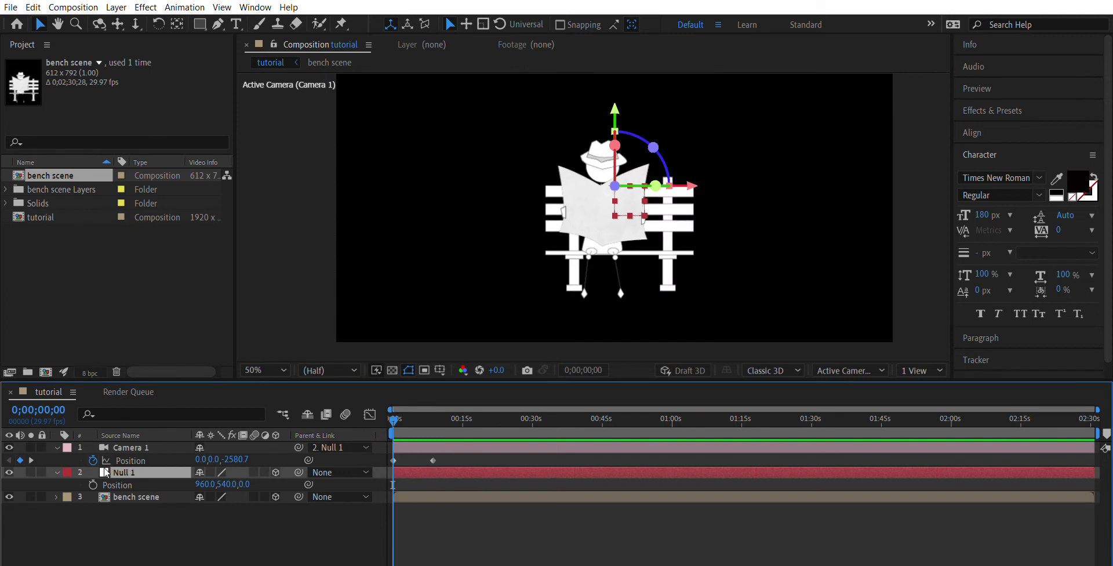
{"action": "key", "text": "alt+shift+p"}
Step: At 0;00;08;17, keyframe Null 1 Position to 1017, 539, 0 and preview from earlier
{"action": "key", "text": "Return"}
{"action": "left_click_drag", "start_coordinate": [395, 411], "coordinate": [435, 422]}
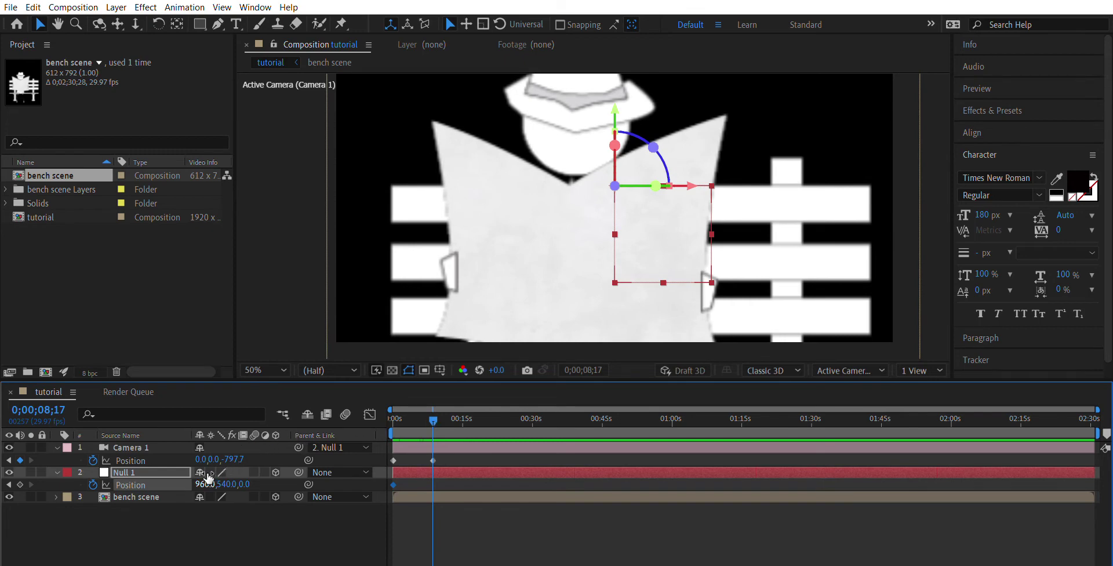
{"action": "mouse_move", "coordinate": [234, 481]}
{"action": "left_mouse_down"}
{"action": "mouse_move", "coordinate": [256, 479]}
{"action": "mouse_move", "coordinate": [215, 476]}
{"action": "mouse_move", "coordinate": [230, 471]}
{"action": "left_mouse_up"}
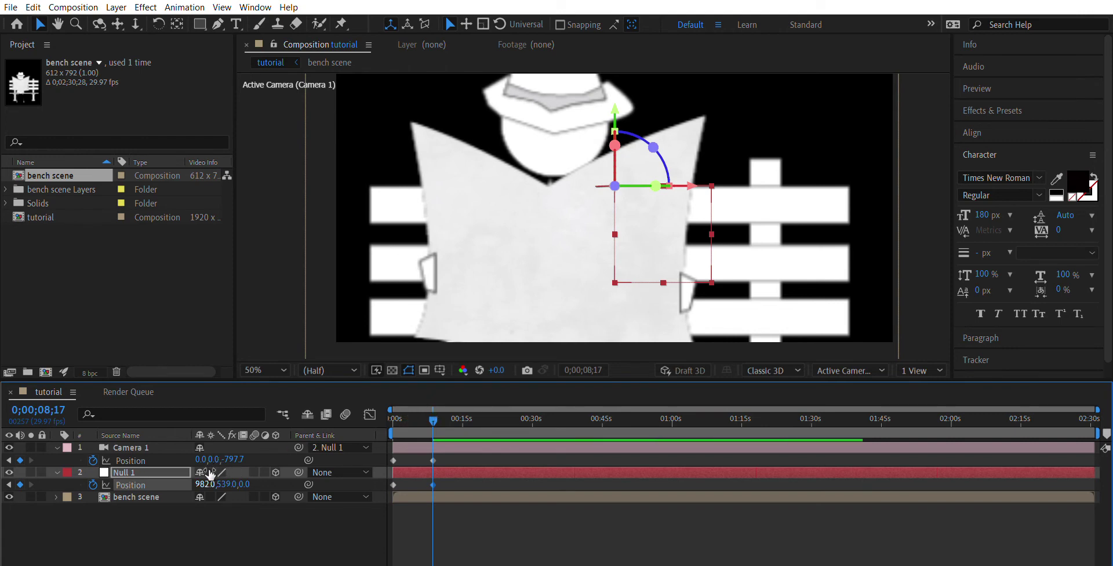
{"action": "left_click_drag", "start_coordinate": [203, 484], "coordinate": [220, 484]}
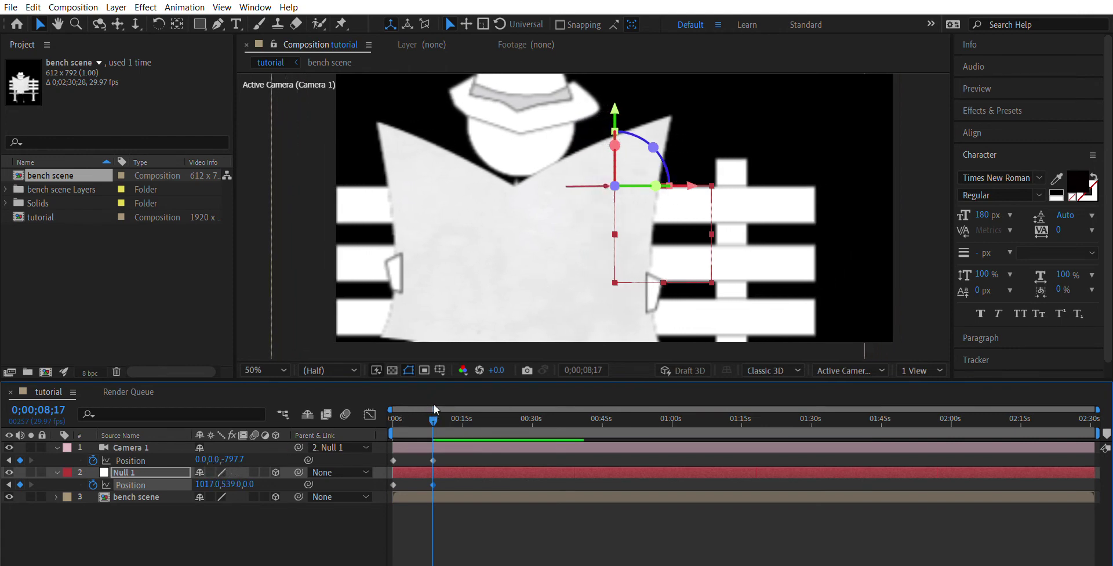
{"action": "left_click_drag", "start_coordinate": [433, 418], "coordinate": [393, 423]}
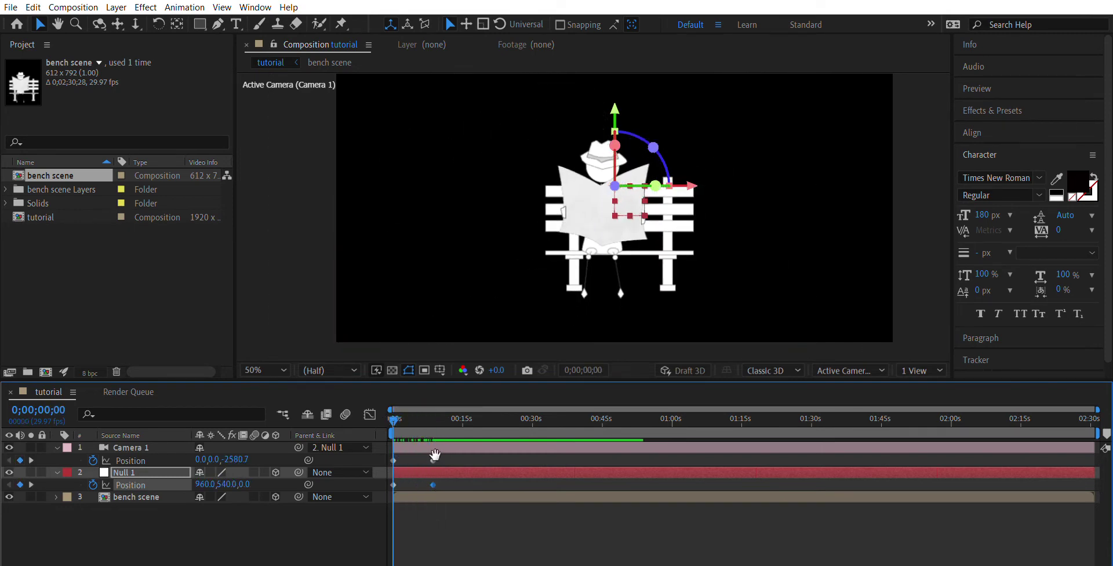
{"action": "key", "text": "space"}
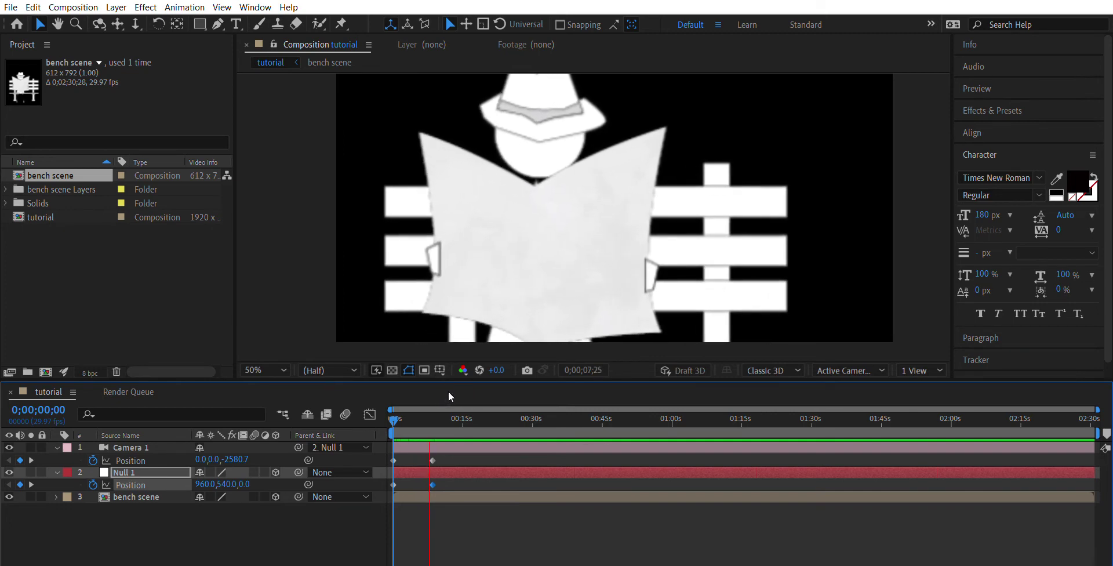
Step: Stop the preview and scrub back through the zoom to check the newspaper close-up
{"action": "left_click", "coordinate": [439, 423]}
{"action": "mouse_move", "coordinate": [439, 410]}
{"action": "left_mouse_down"}
{"action": "mouse_move", "coordinate": [393, 411]}
{"action": "mouse_move", "coordinate": [452, 409]}
{"action": "mouse_move", "coordinate": [395, 389]}
{"action": "mouse_move", "coordinate": [443, 401]}
{"action": "mouse_move", "coordinate": [430, 398]}
{"action": "left_mouse_up"}
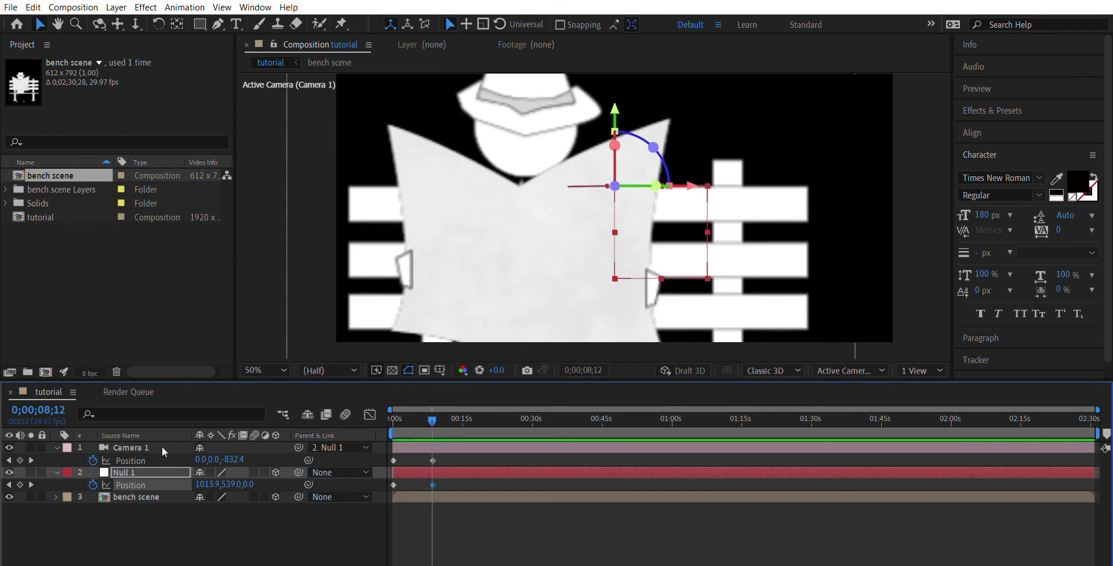
Step: Move Camera 1 much closer to the newspaper and preview the push-in from the start
{"action": "left_click", "coordinate": [147, 445]}
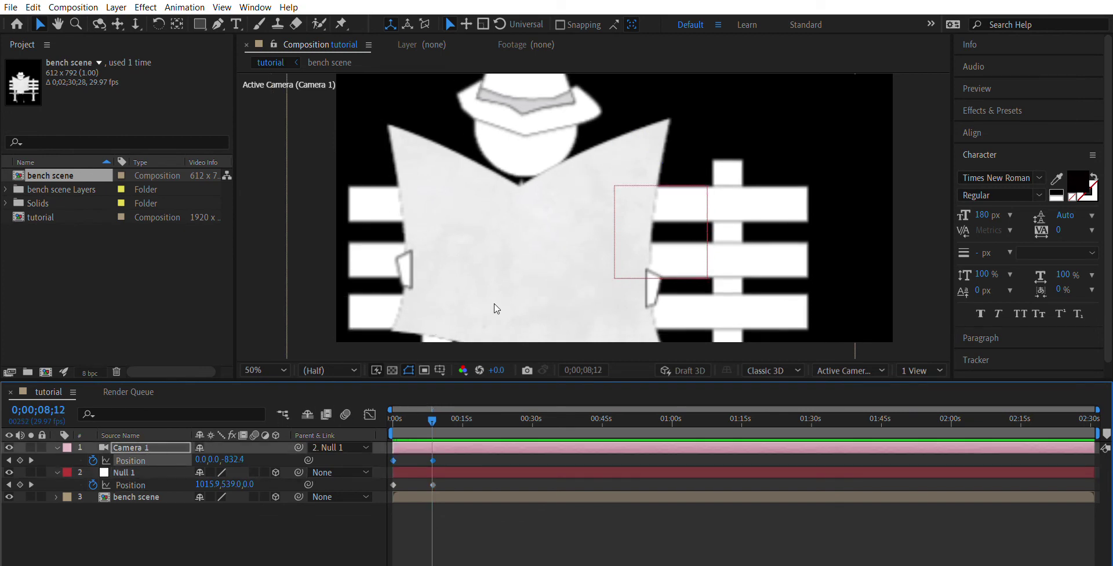
{"action": "left_click_drag", "start_coordinate": [234, 459], "coordinate": [669, 404]}
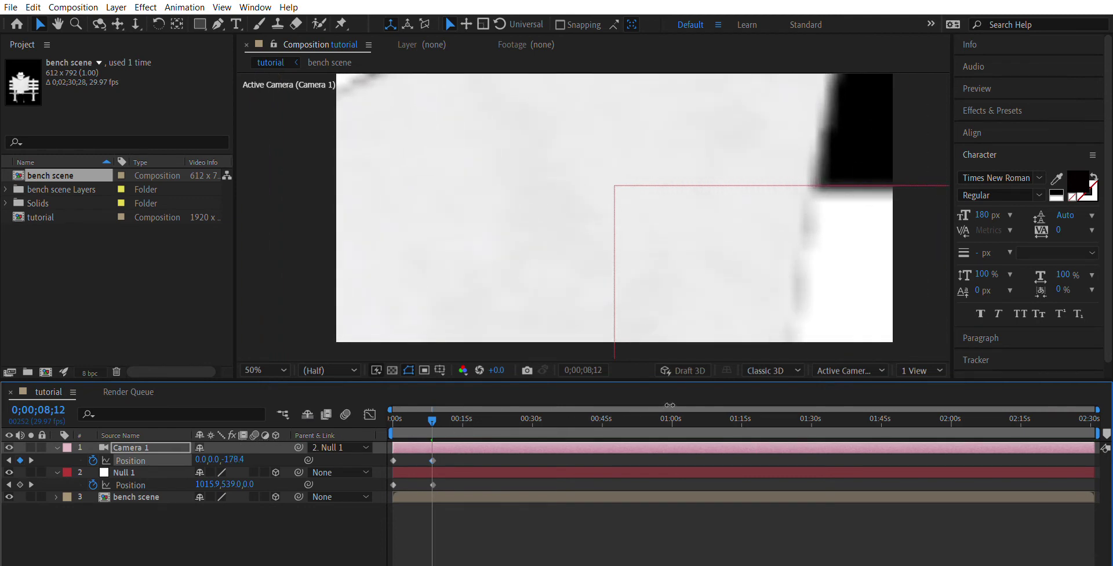
{"action": "left_click_drag", "start_coordinate": [433, 408], "coordinate": [394, 413]}
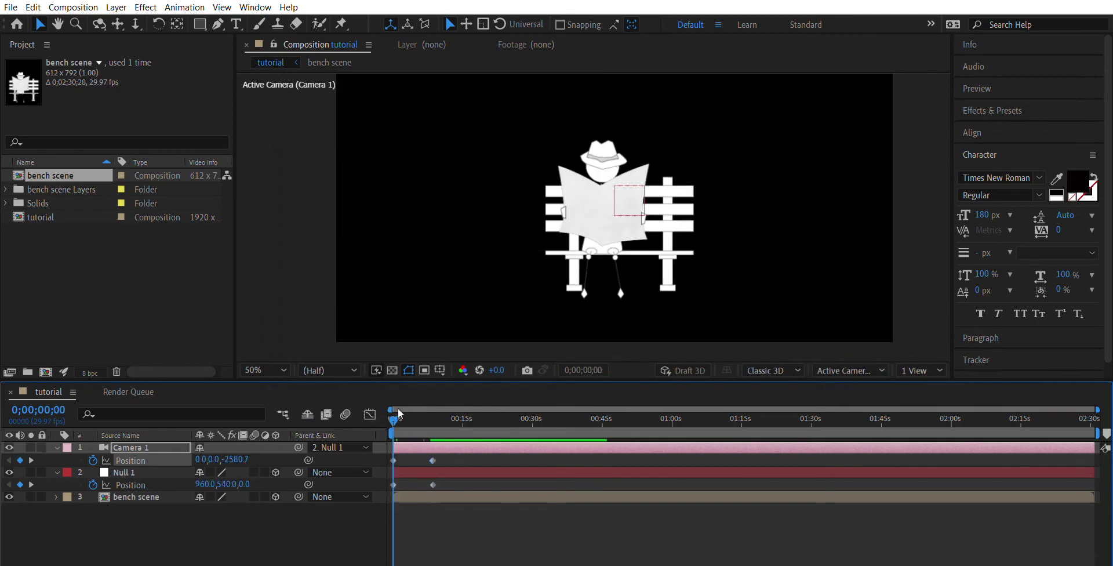
{"action": "key", "text": "space"}
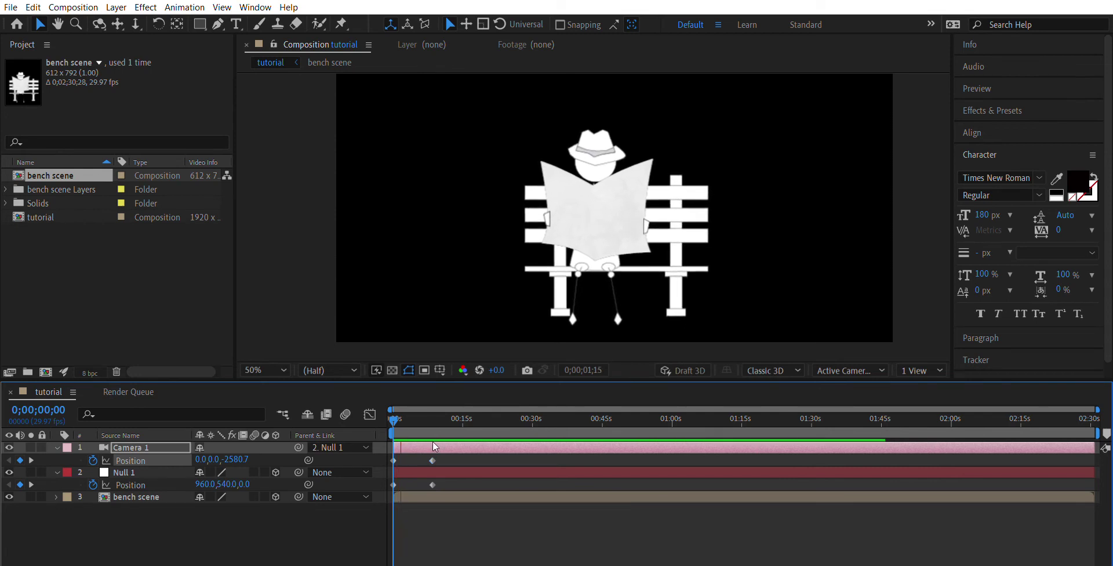
Step: Shift the close-up Position keyframes earlier to about 0;00;05 and delete the extra camera keyframe
{"action": "left_click_drag", "start_coordinate": [426, 446], "coordinate": [447, 461]}
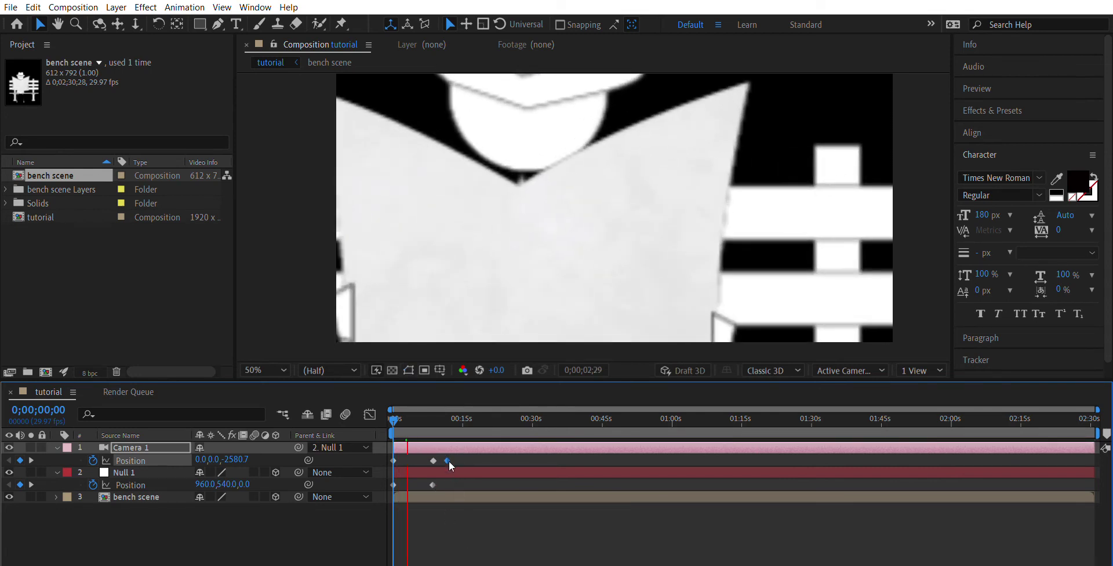
{"action": "left_click", "coordinate": [436, 442]}
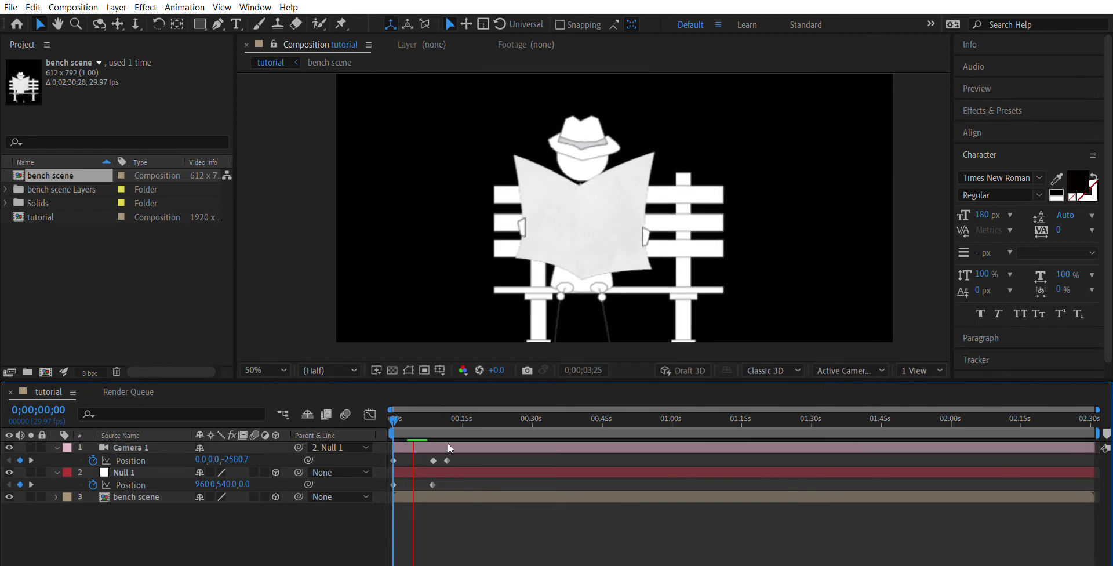
{"action": "left_click", "coordinate": [449, 444]}
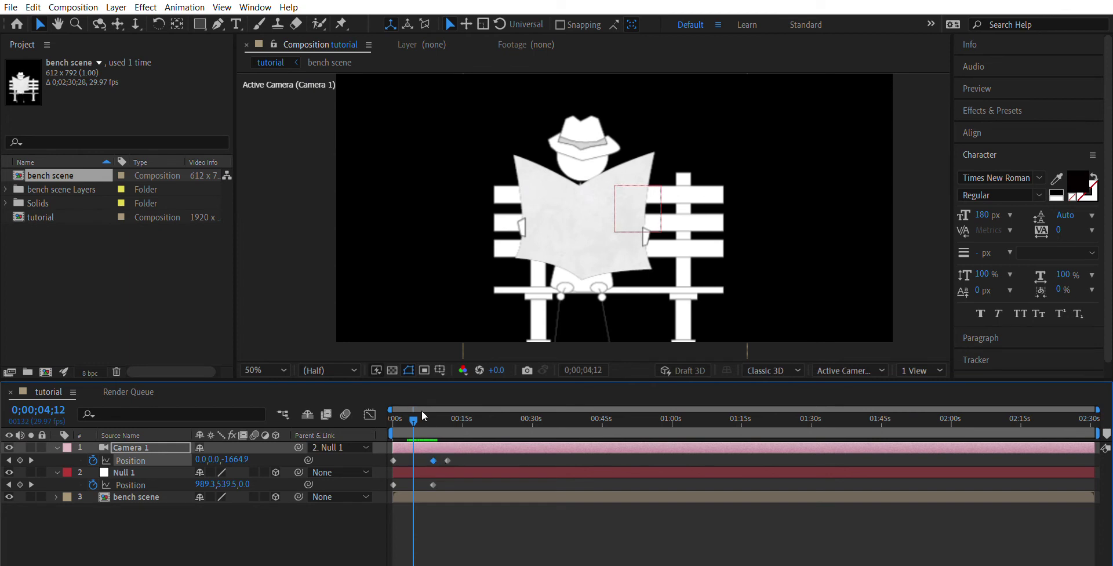
{"action": "left_click_drag", "start_coordinate": [422, 411], "coordinate": [444, 421]}
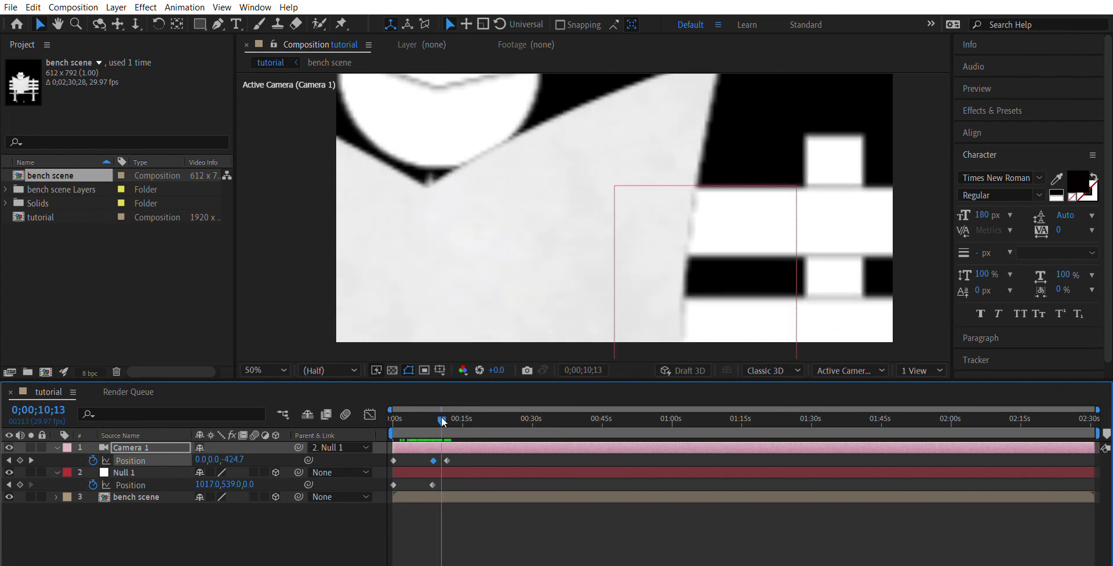
{"action": "key", "text": "Delete"}
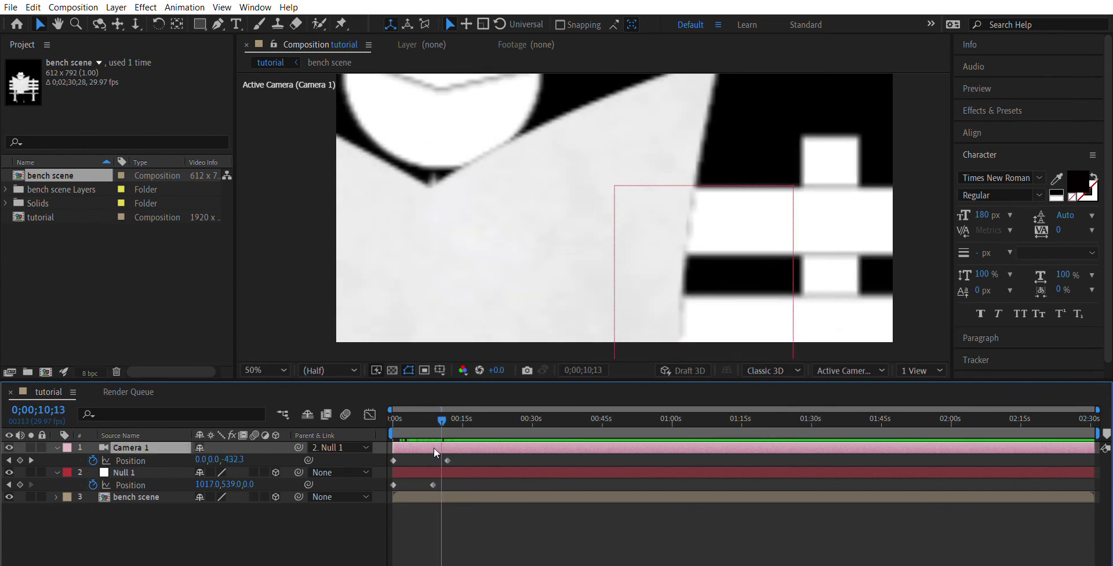
{"action": "left_click_drag", "start_coordinate": [449, 450], "coordinate": [416, 469]}
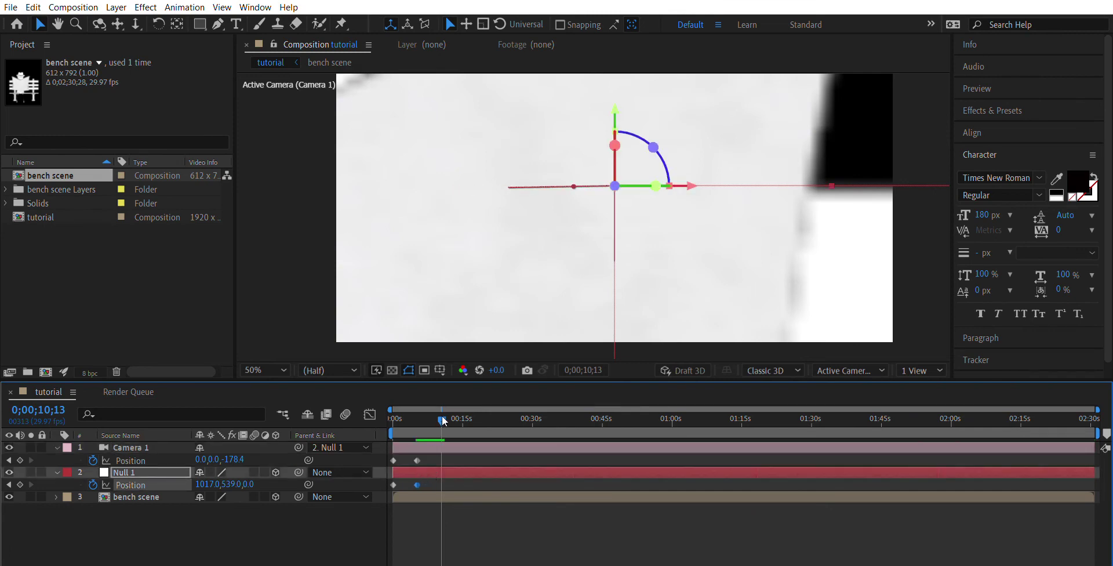
{"action": "left_click_drag", "start_coordinate": [443, 418], "coordinate": [371, 414]}
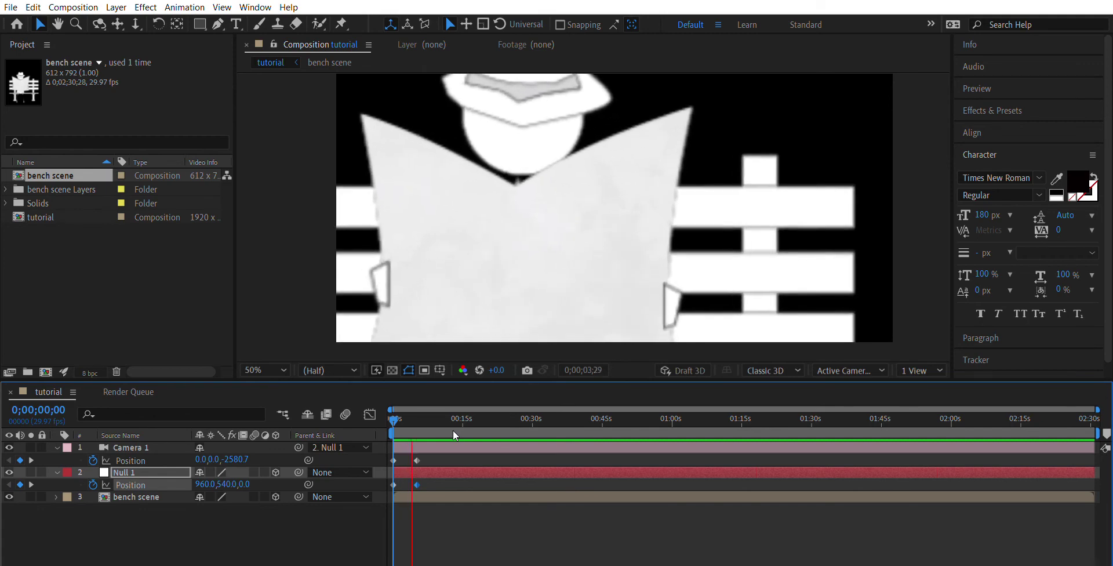
{"action": "key", "text": "space"}
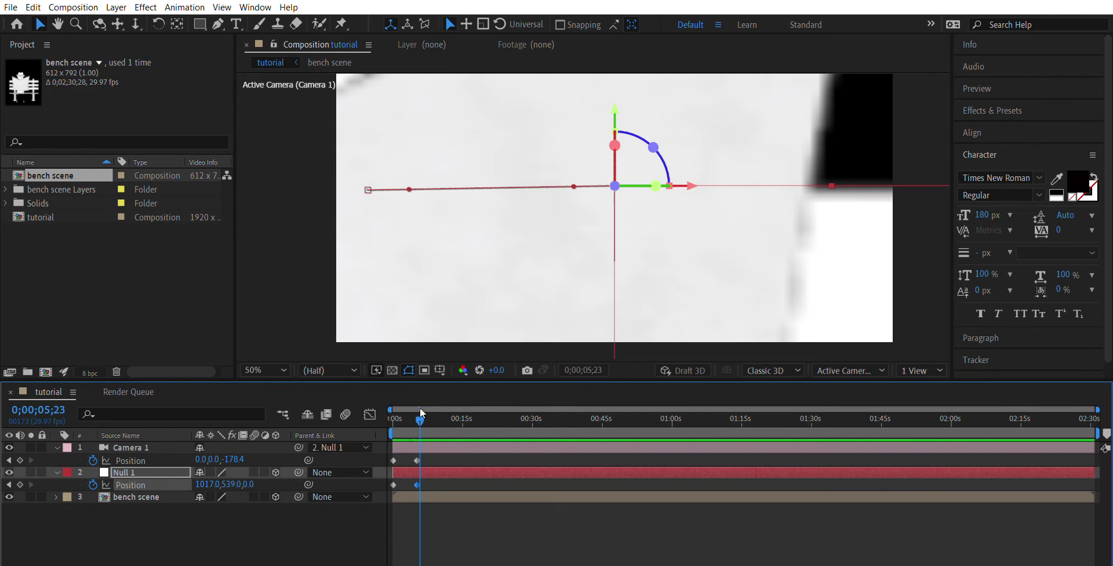
{"action": "left_click", "coordinate": [394, 418]}
{"action": "mouse_move", "coordinate": [397, 403]}
{"action": "left_mouse_down"}
{"action": "mouse_move", "coordinate": [421, 405]}
{"action": "mouse_move", "coordinate": [385, 392]}
{"action": "left_mouse_up"}
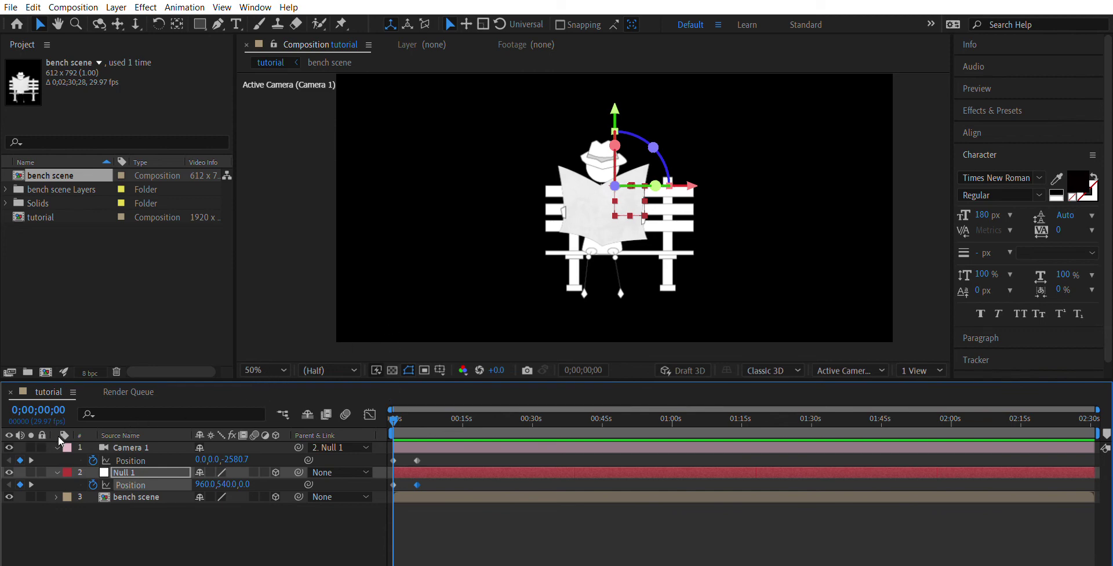
Step: Add a Camera 1 Position keyframe at 0;00;08;07 pulling Z back to -782.4 to reveal the bench
{"action": "left_click", "coordinate": [417, 460]}
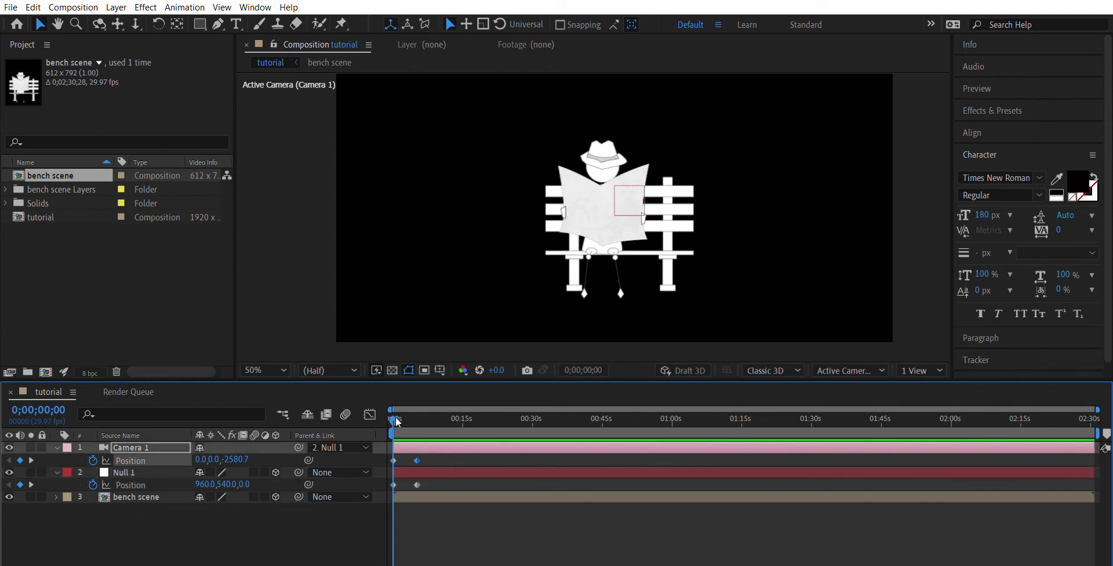
{"action": "left_click_drag", "start_coordinate": [395, 413], "coordinate": [407, 413]}
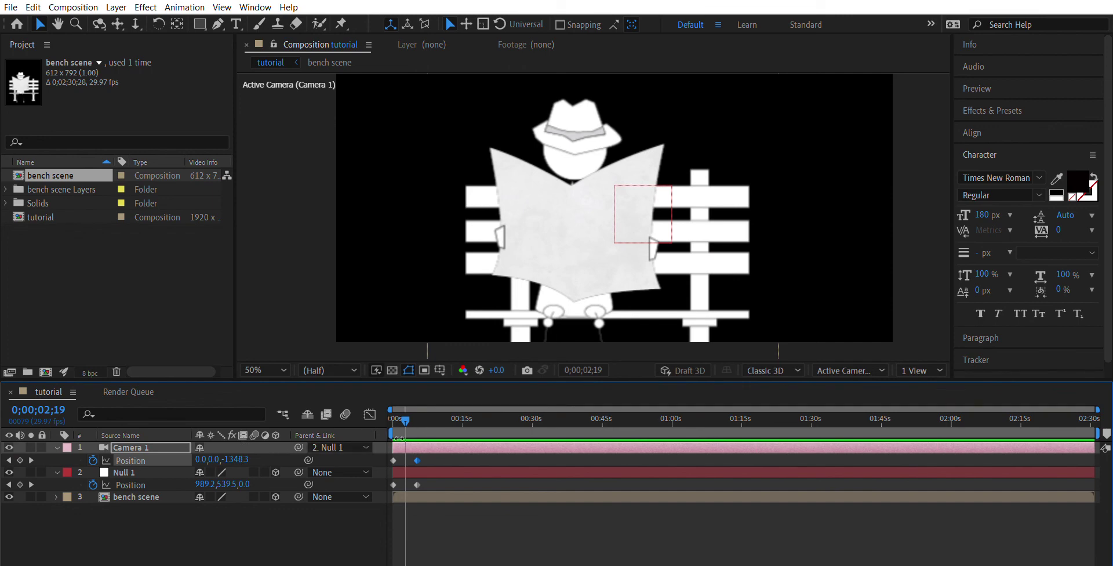
{"action": "left_click_drag", "start_coordinate": [409, 413], "coordinate": [433, 412]}
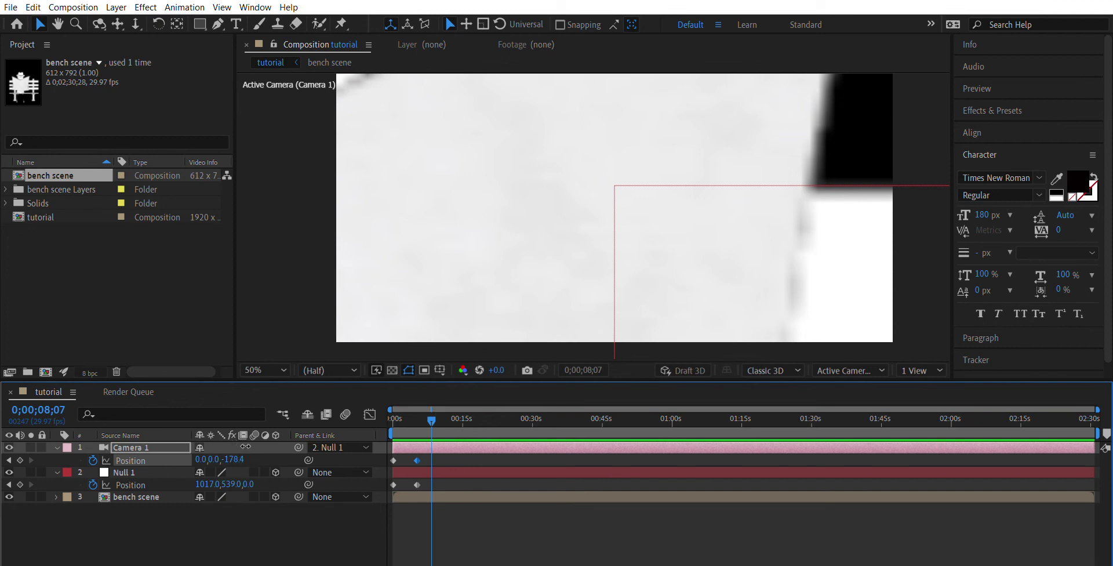
{"action": "left_click_drag", "start_coordinate": [244, 449], "coordinate": [203, 444]}
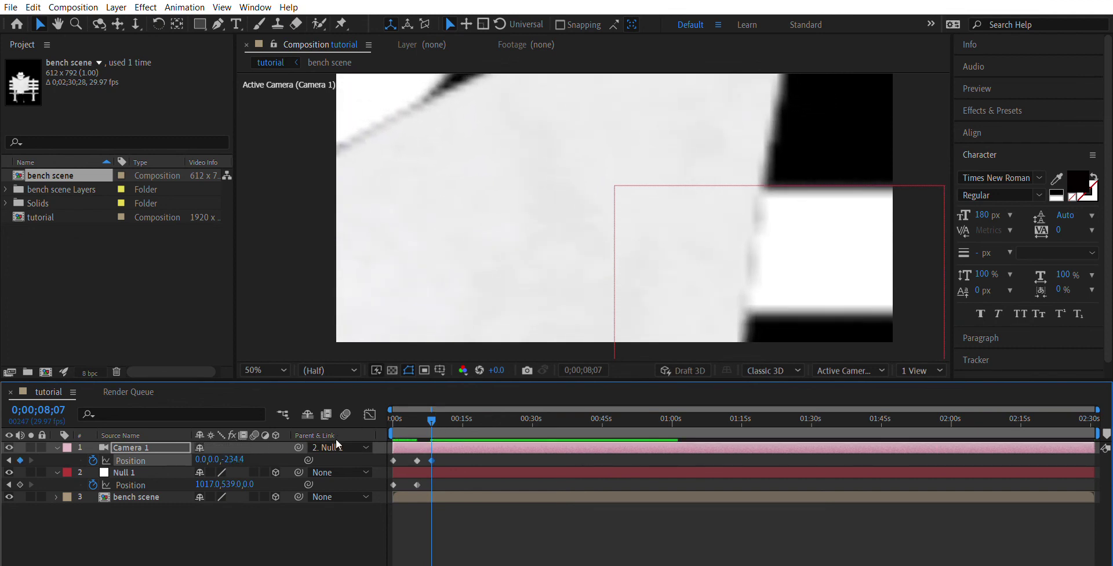
{"action": "left_click_drag", "start_coordinate": [241, 458], "coordinate": [23, 448]}
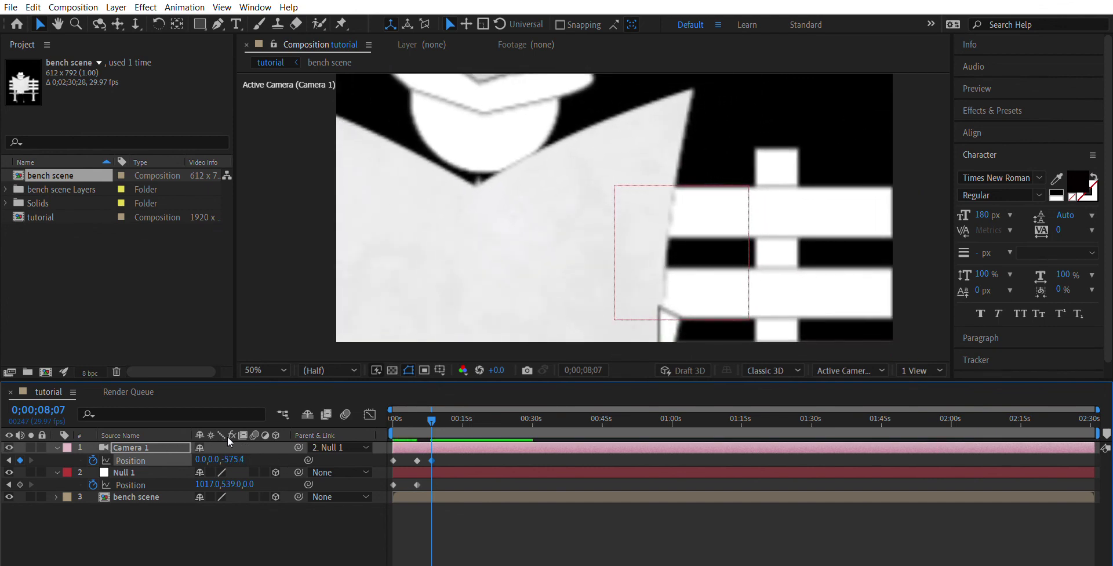
{"action": "left_click_drag", "start_coordinate": [231, 459], "coordinate": [97, 450]}
Step: Nudge the close-up keyframe earlier, add a hold keyframe at 0;00;04;29, and preview from the start
{"action": "left_click", "coordinate": [416, 461]}
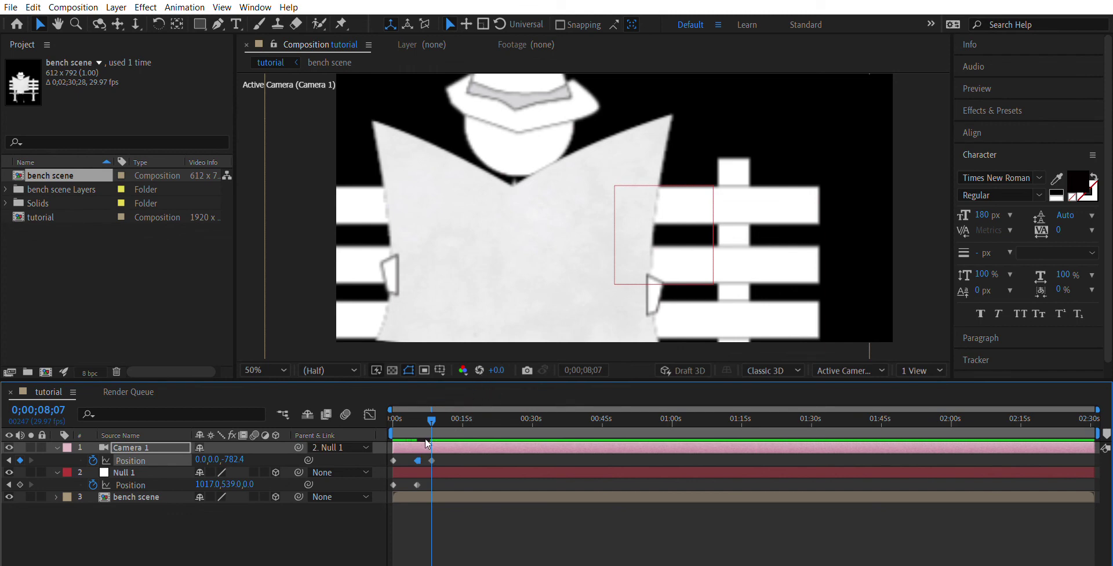
{"action": "left_click_drag", "start_coordinate": [417, 460], "coordinate": [403, 447]}
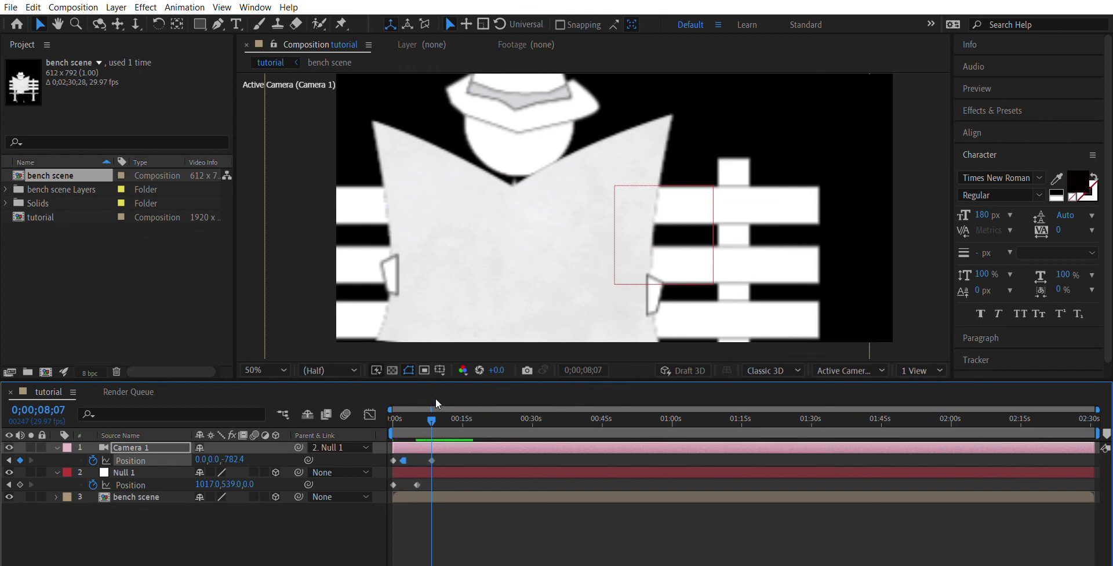
{"action": "left_click", "coordinate": [417, 419]}
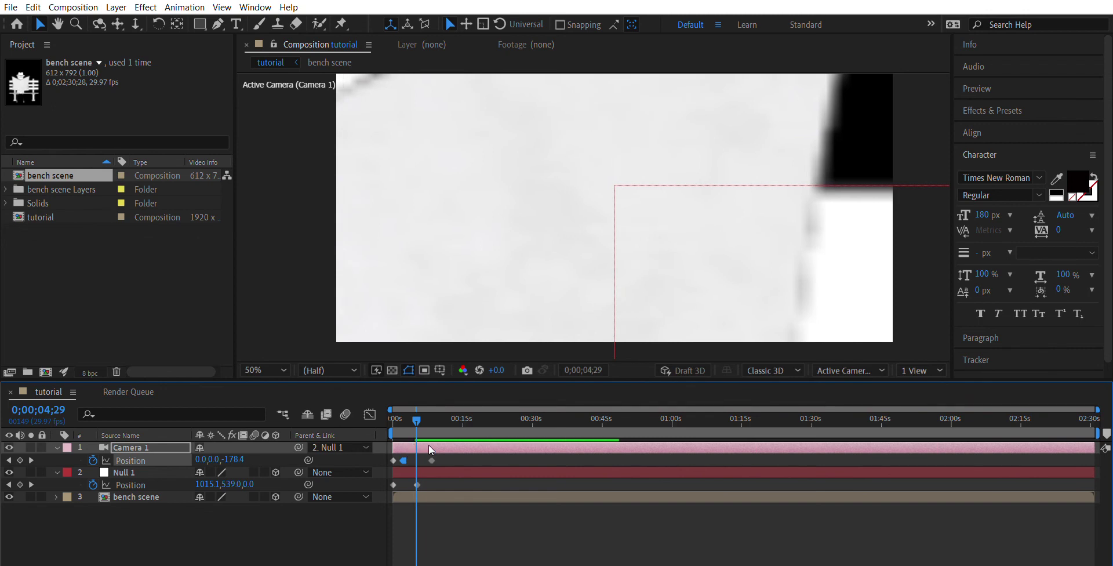
{"action": "key", "text": "alt+shift+p"}
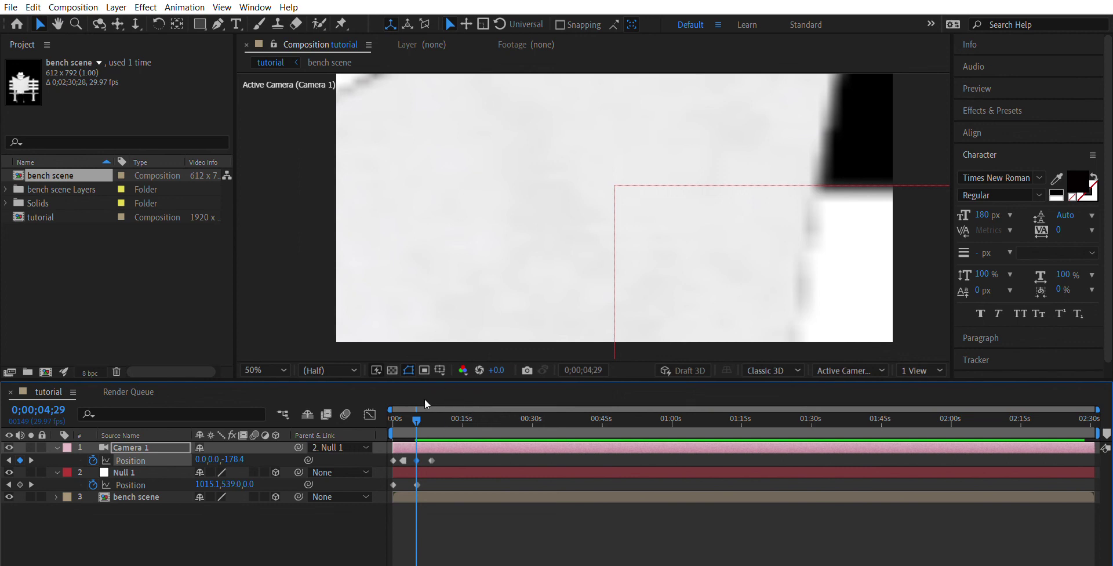
{"action": "key", "text": "Home"}
{"action": "key", "text": "space"}
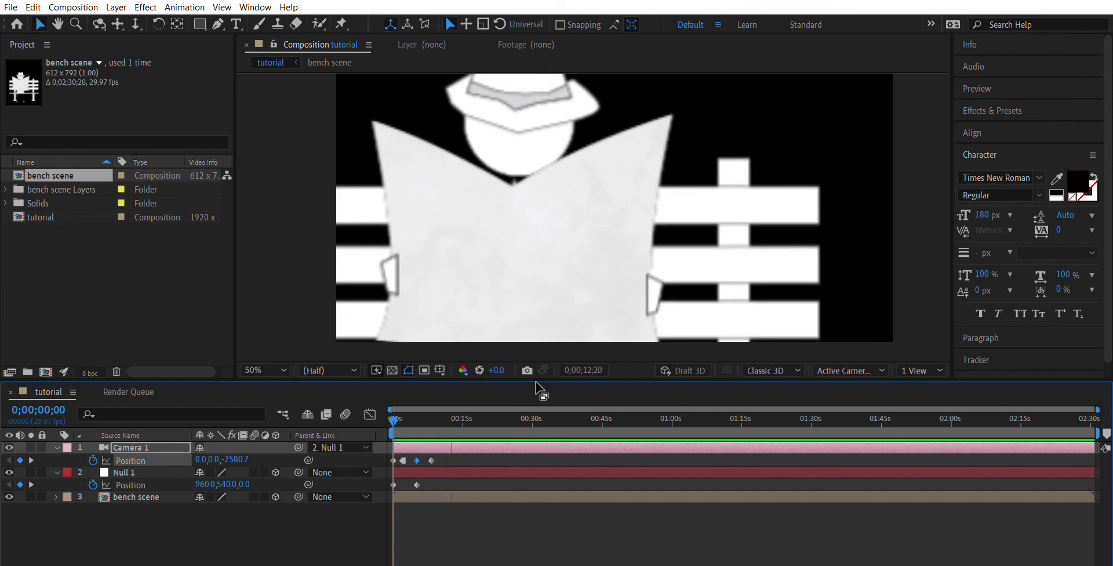
{"action": "key", "text": "space"}
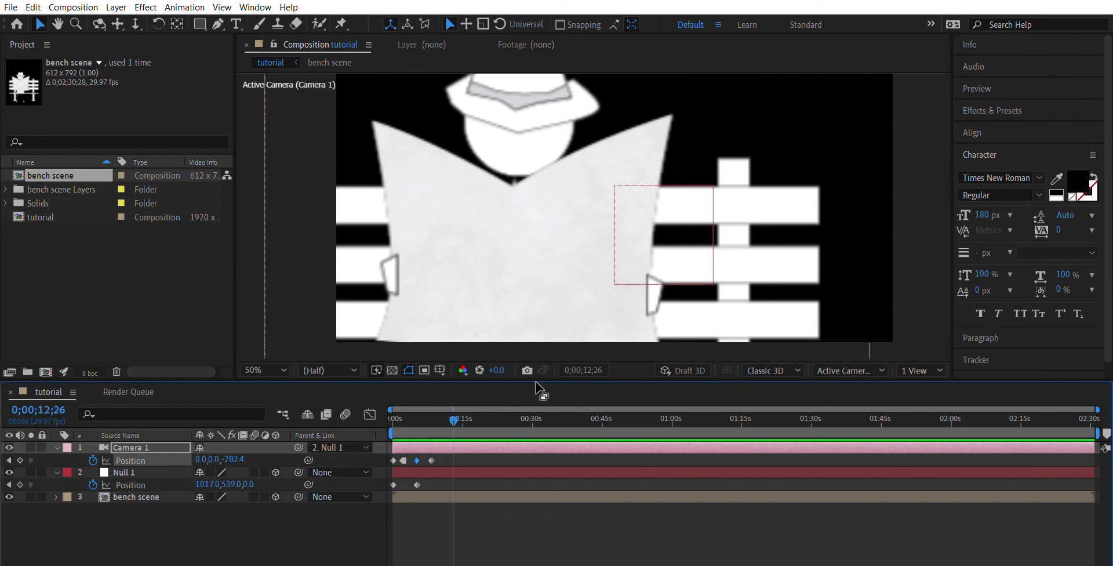